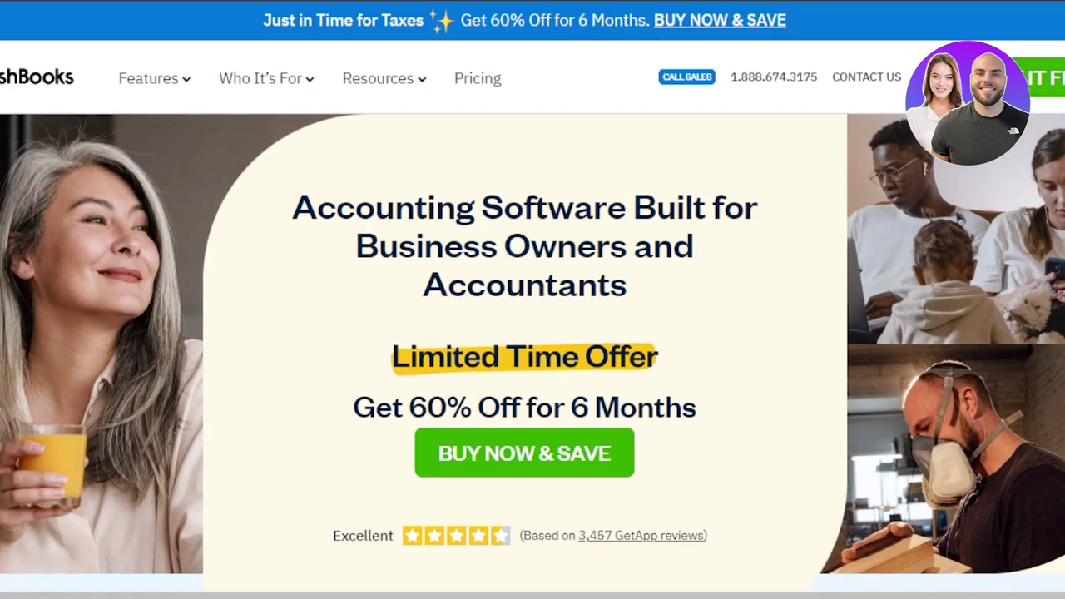
Step: Browse the FreshBooks homepage and start a free trial sign-up
scroll(532, 332, "down", 8)
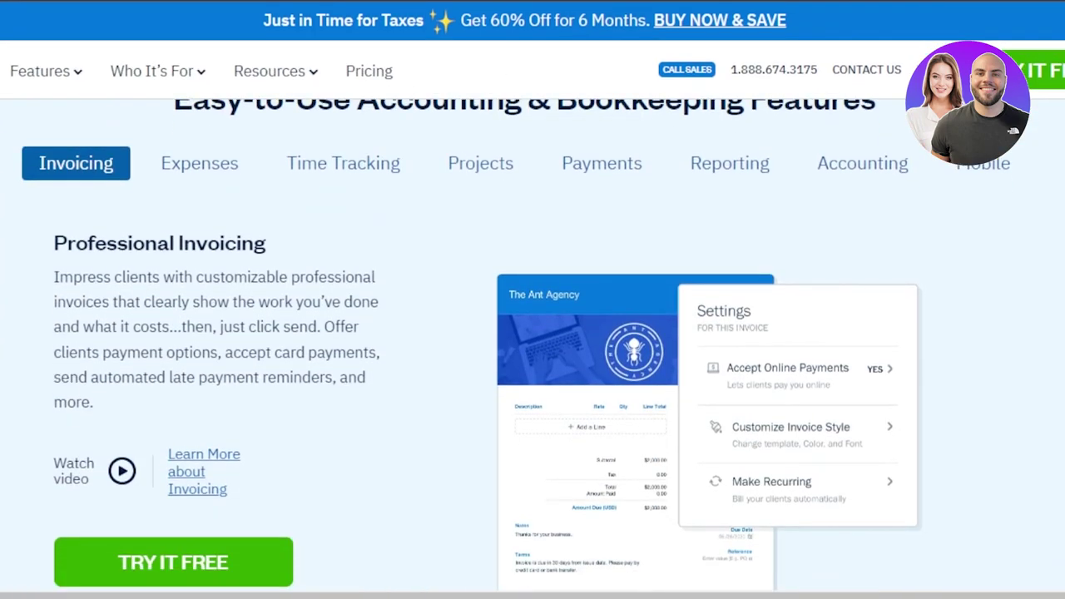
scroll(533, 333, "up", 2)
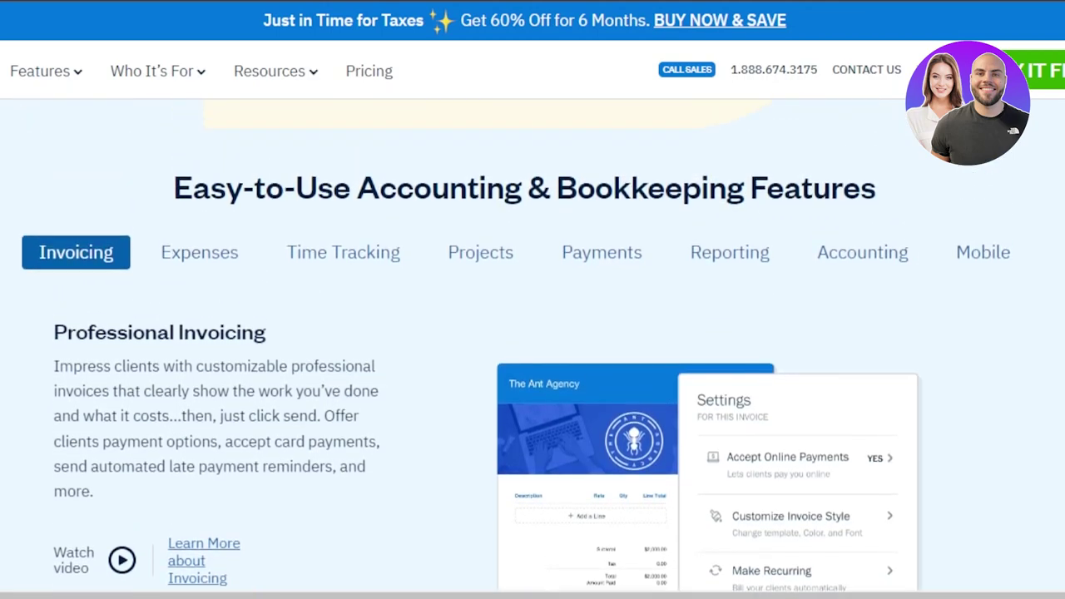
scroll(532, 333, "down", 1)
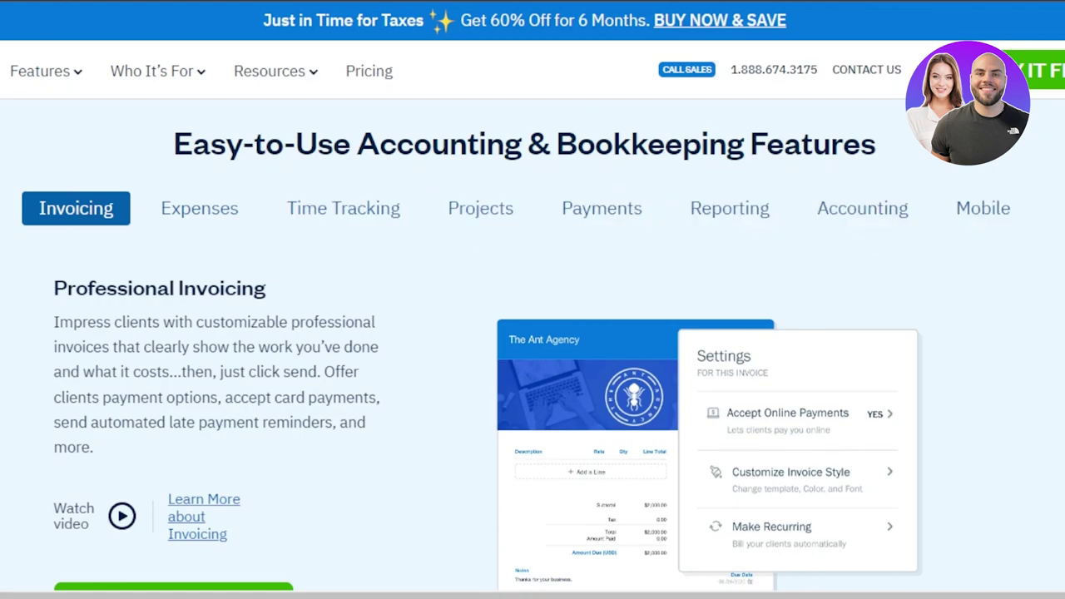
scroll(533, 333, "down", 15)
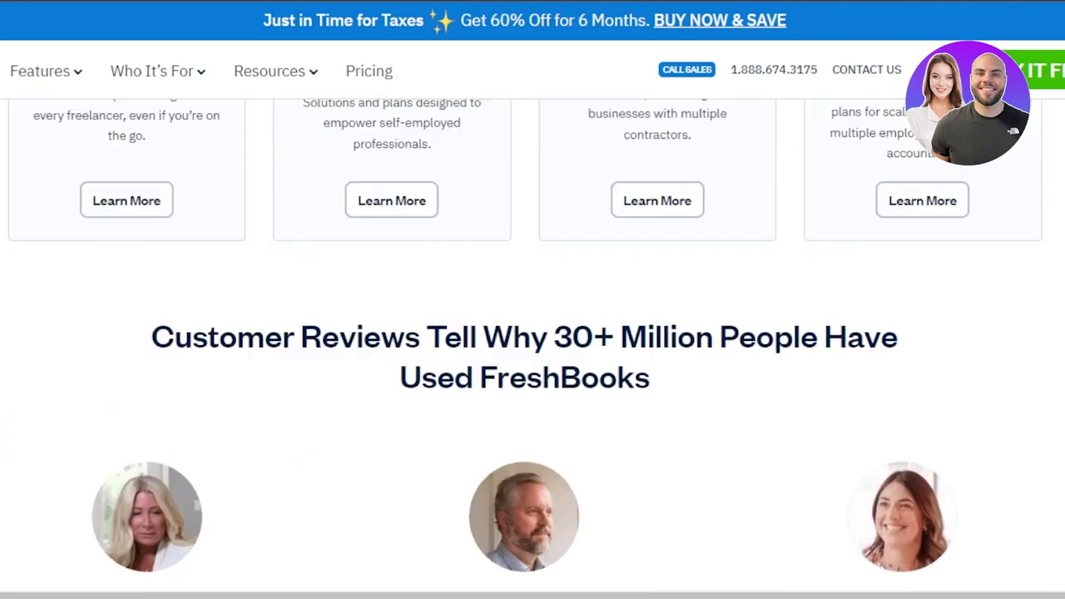
scroll(819, 240, "up", 15)
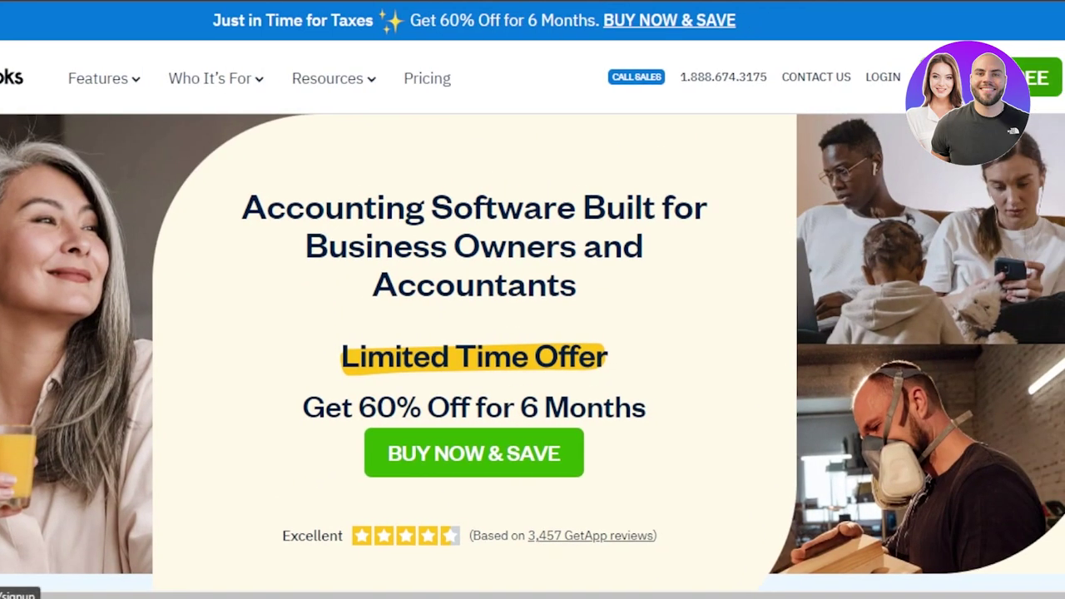
left_click(1037, 77)
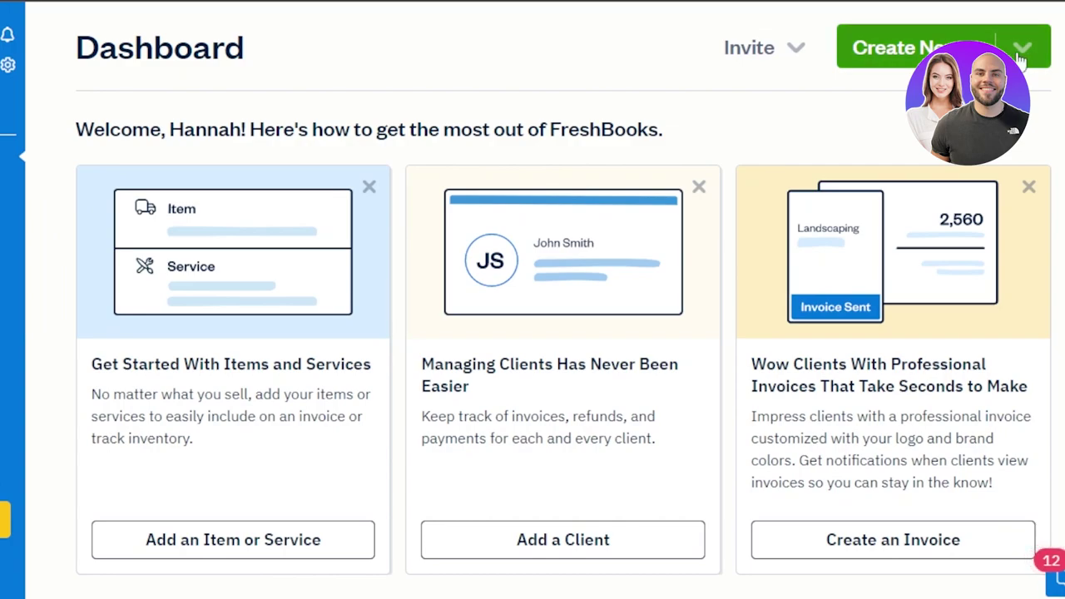
Step: Open and dismiss the Create New list, then scroll the Dashboard sidebar
left_click(1022, 52)
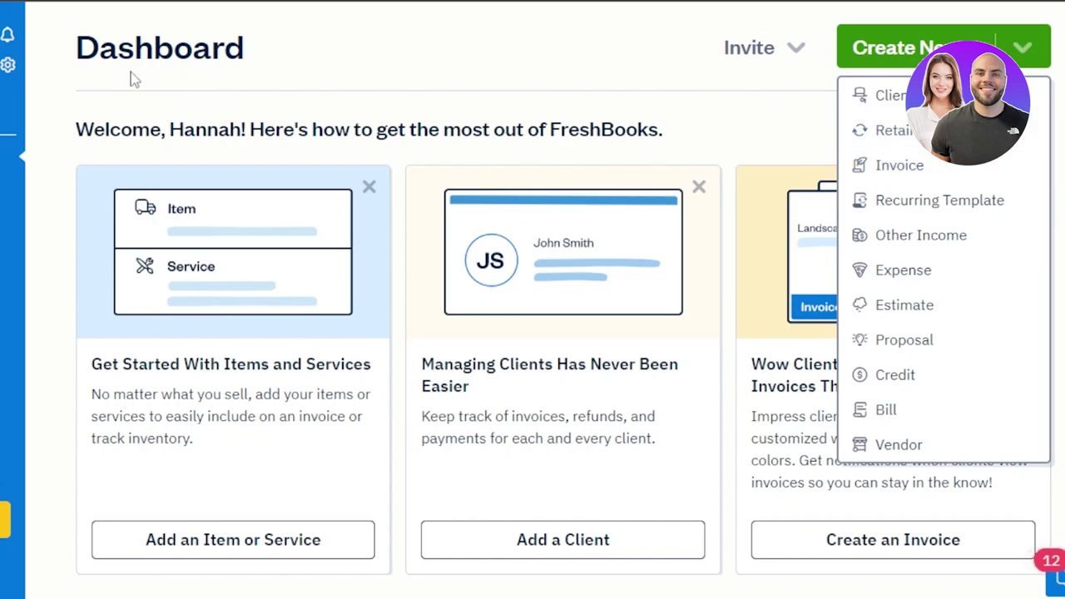
left_click(78, 98)
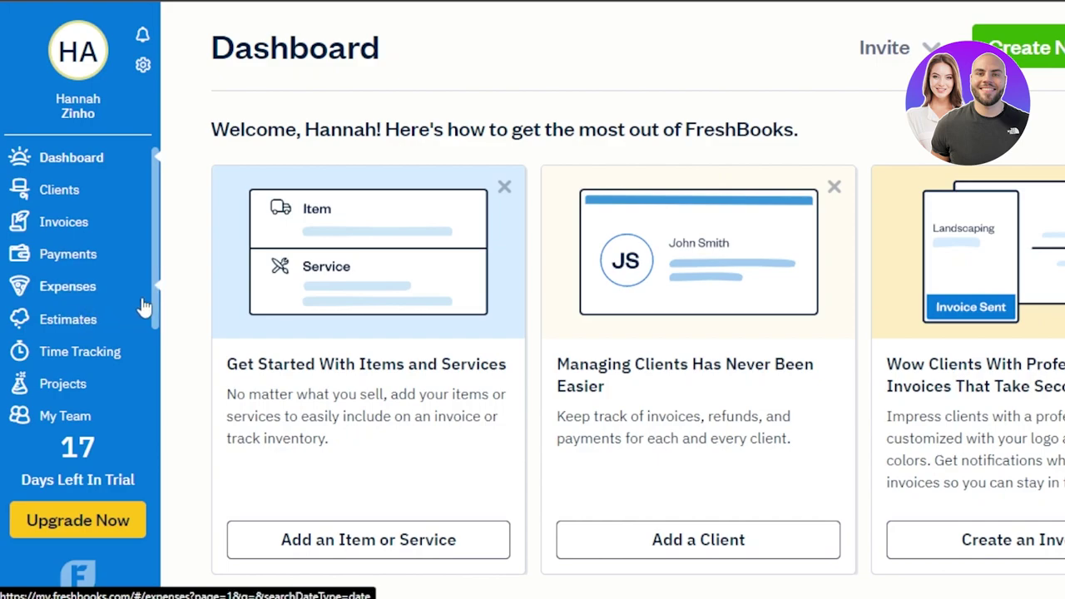
left_click_drag(158, 305, 159, 405)
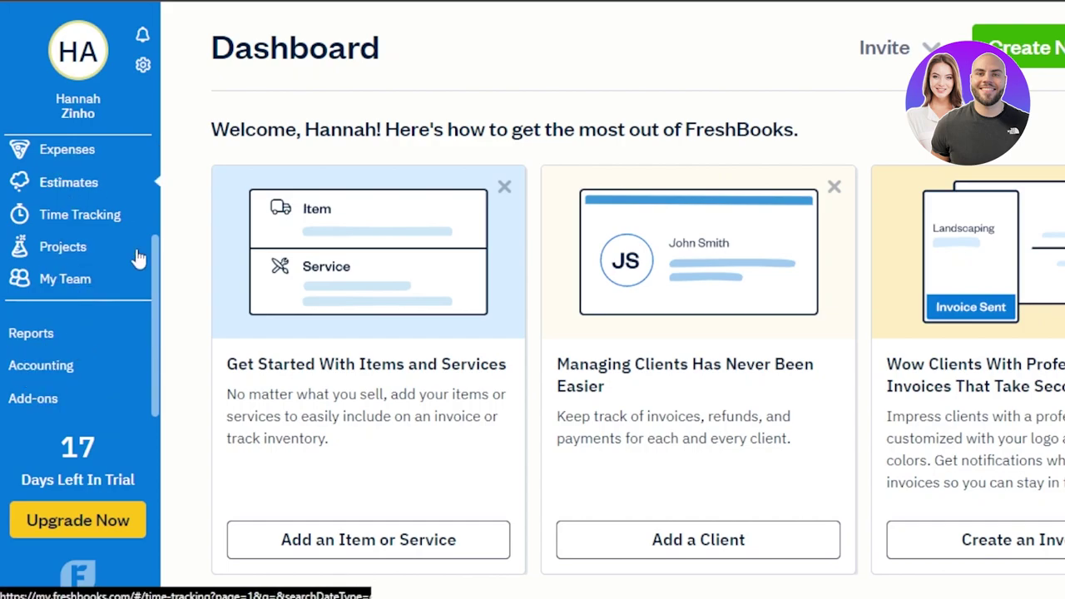
left_click_drag(158, 289, 152, 142)
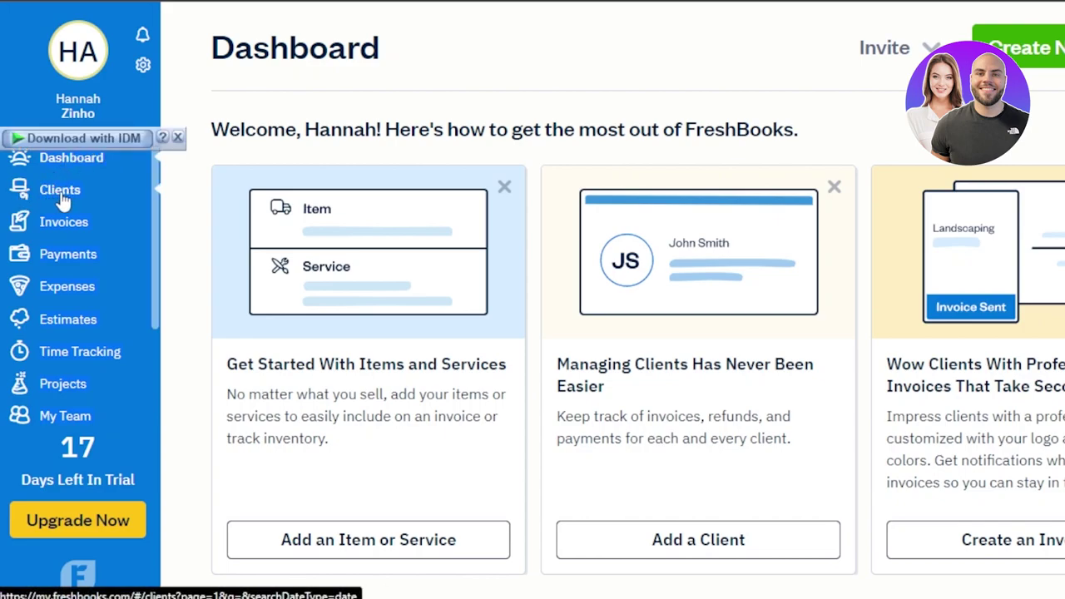
Step: Start a new client from the Clients page and enter the contact's e-mail address
left_click(60, 194)
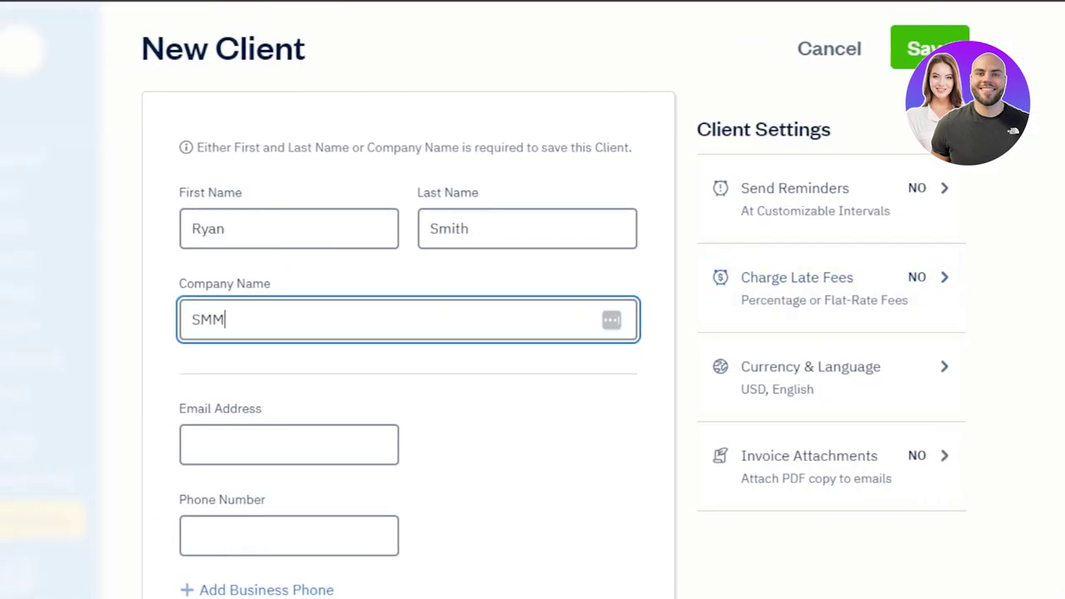
scroll(1047, 333, "down", 2)
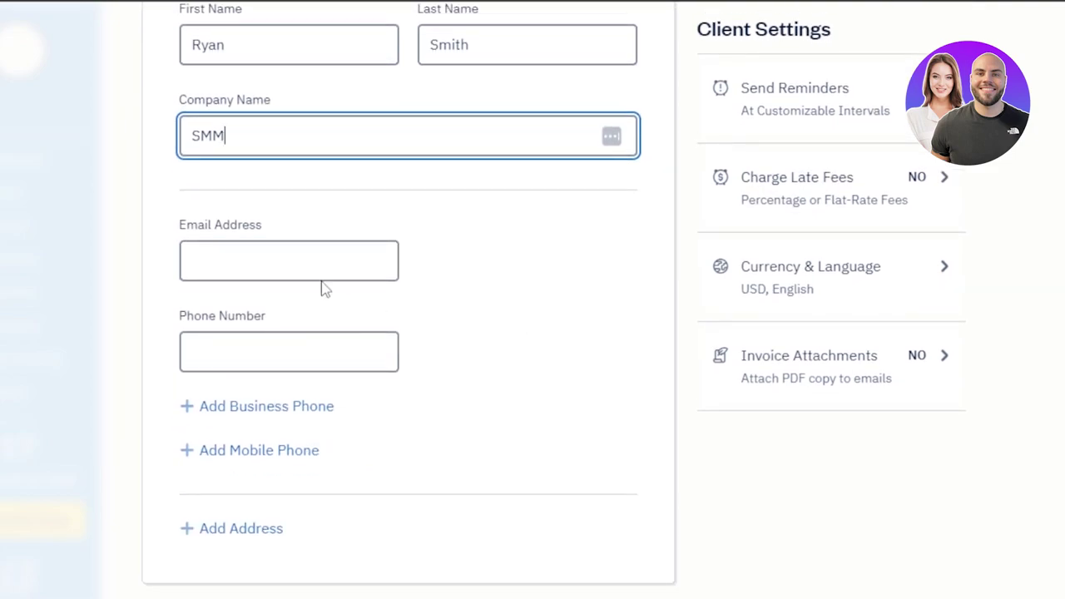
left_click(264, 258)
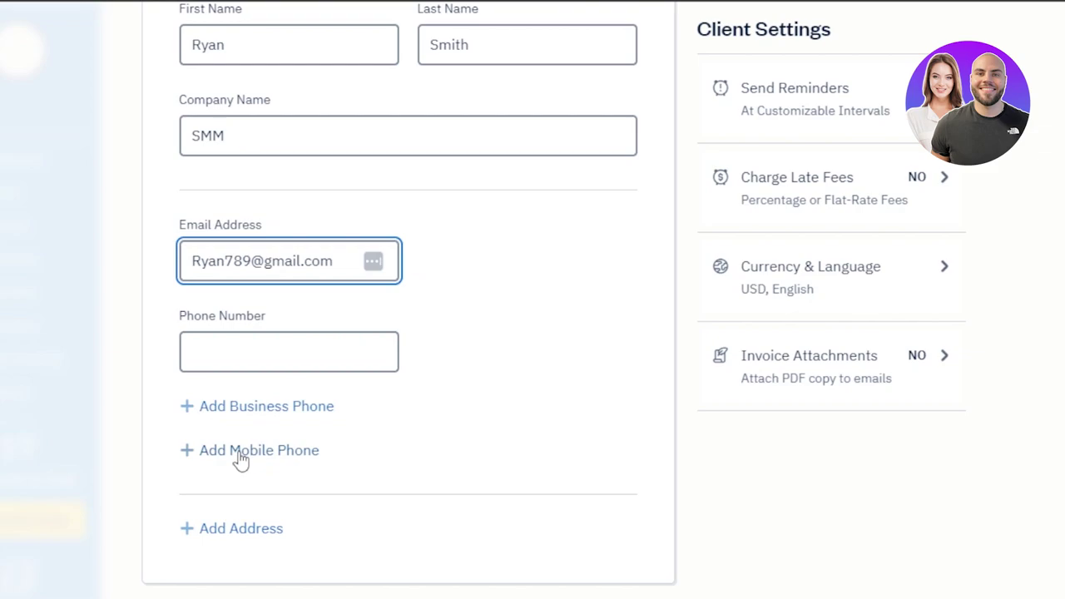
Step: Add address fields with United States as the country and save the SMM client
left_click(204, 533)
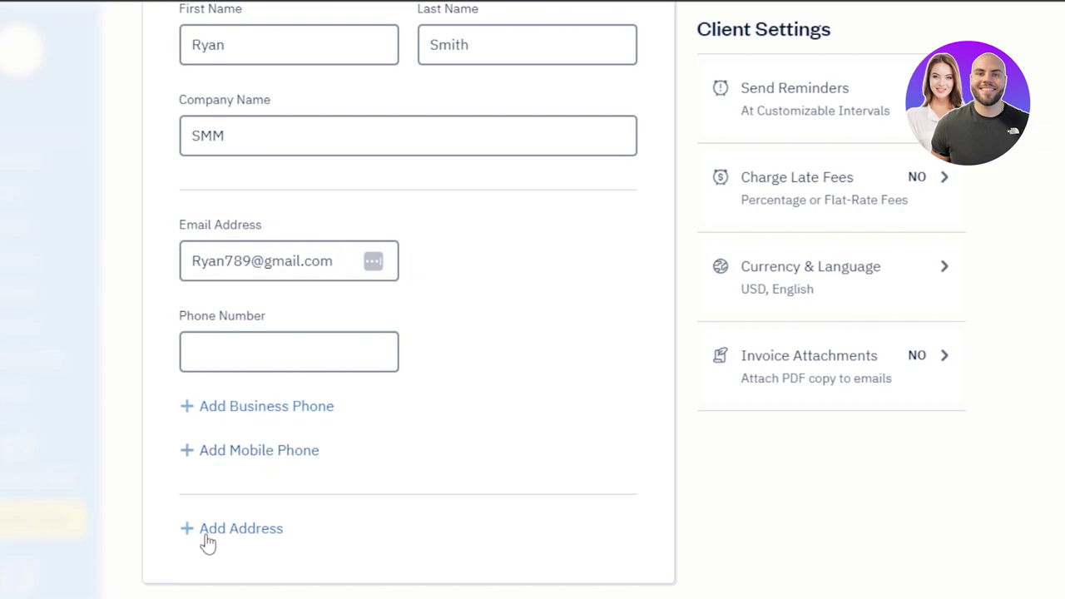
scroll(408, 333, "down", 3)
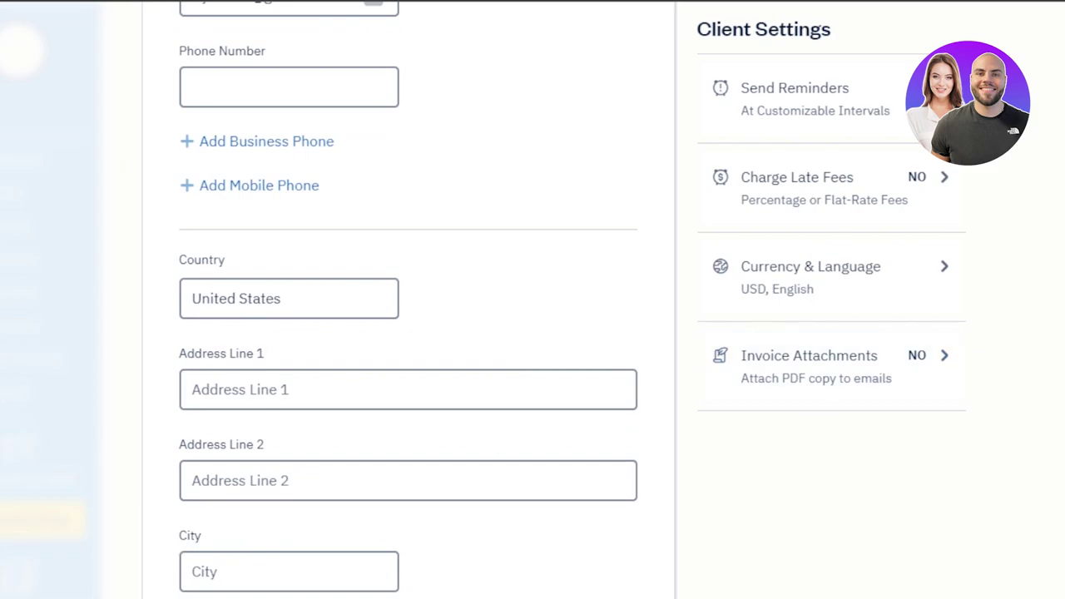
scroll(408, 300, "up", 2)
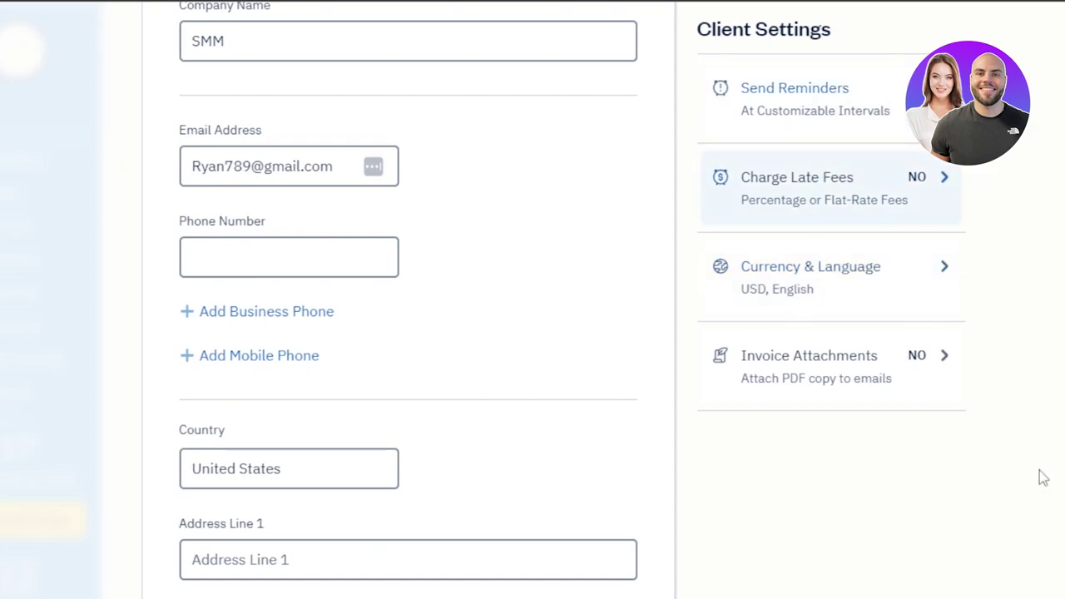
scroll(1060, 521, "down", 5)
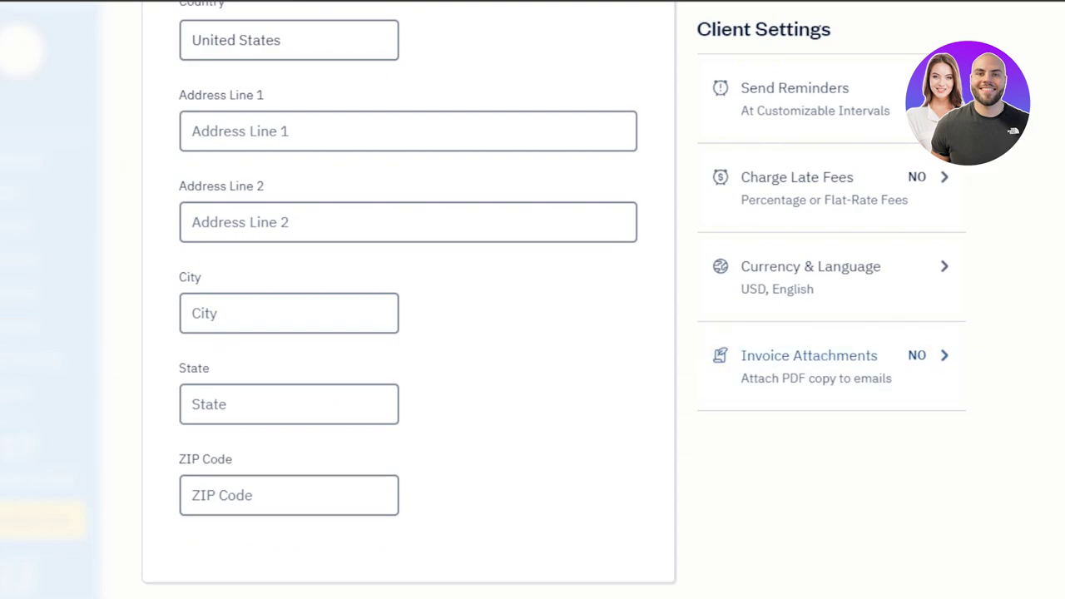
scroll(1060, 521, "up", 6)
scroll(1060, 521, "up", 3)
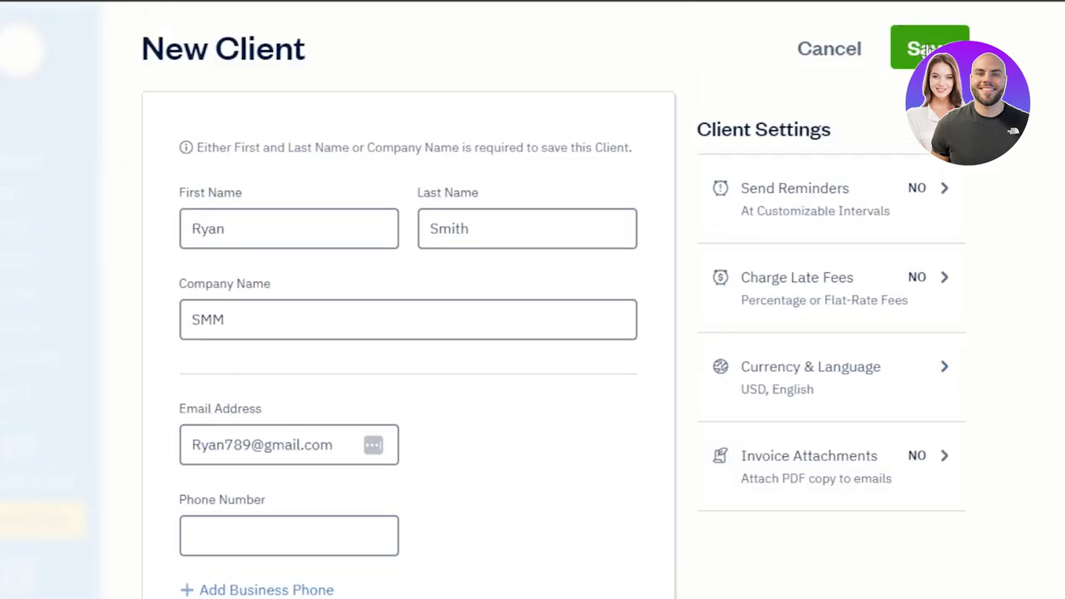
left_click(928, 48)
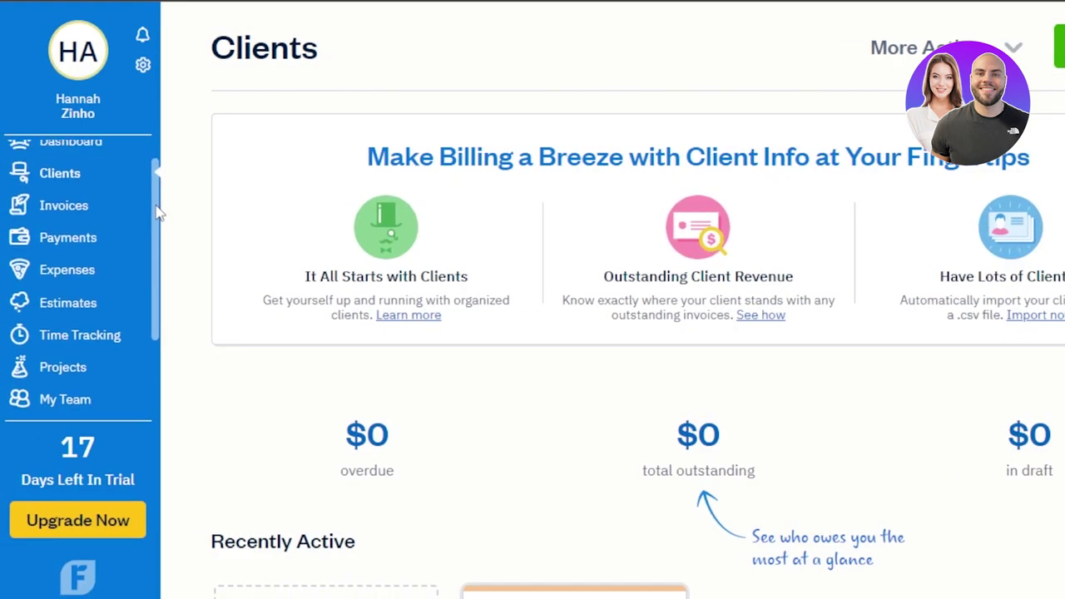
Step: Start a new invoice from the Invoices overview
left_click(45, 228)
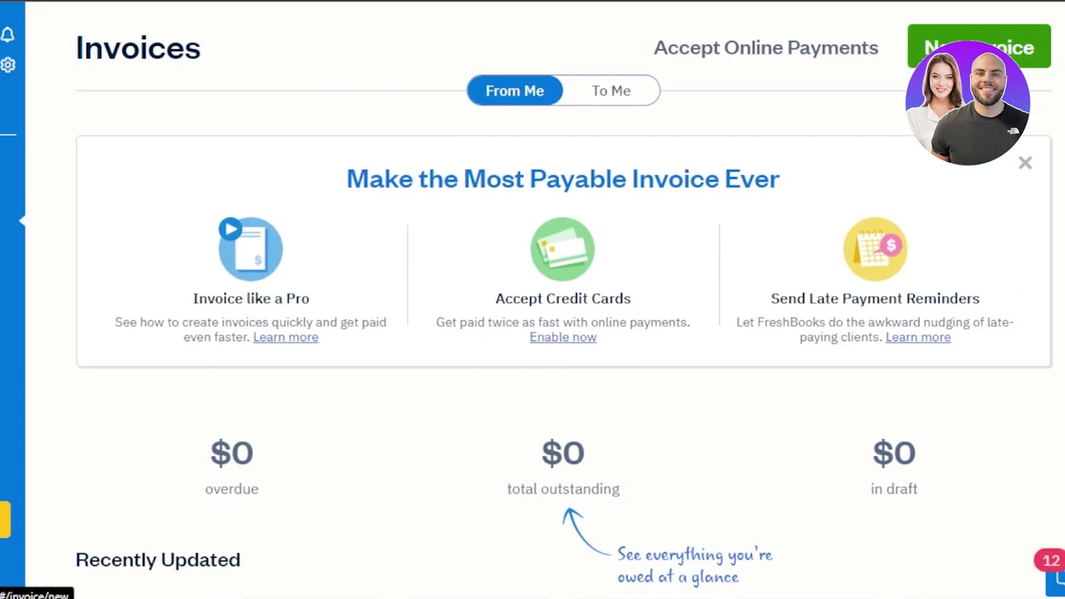
left_click(957, 50)
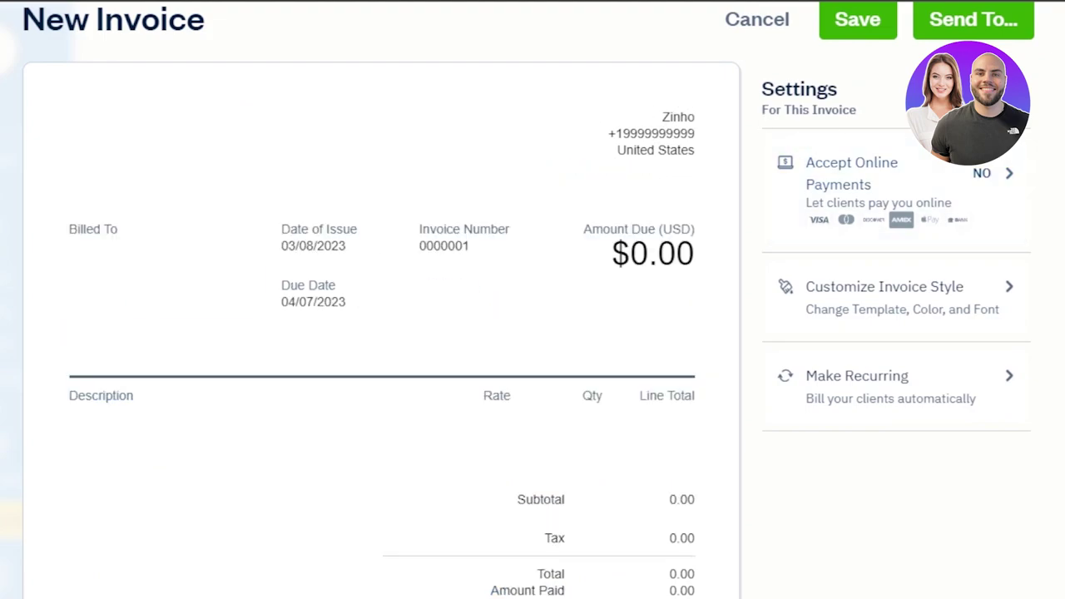
Step: Bill the invoice to client SMM, keeping the issue date at March 8, 2023
scroll(392, 186, "down", 2)
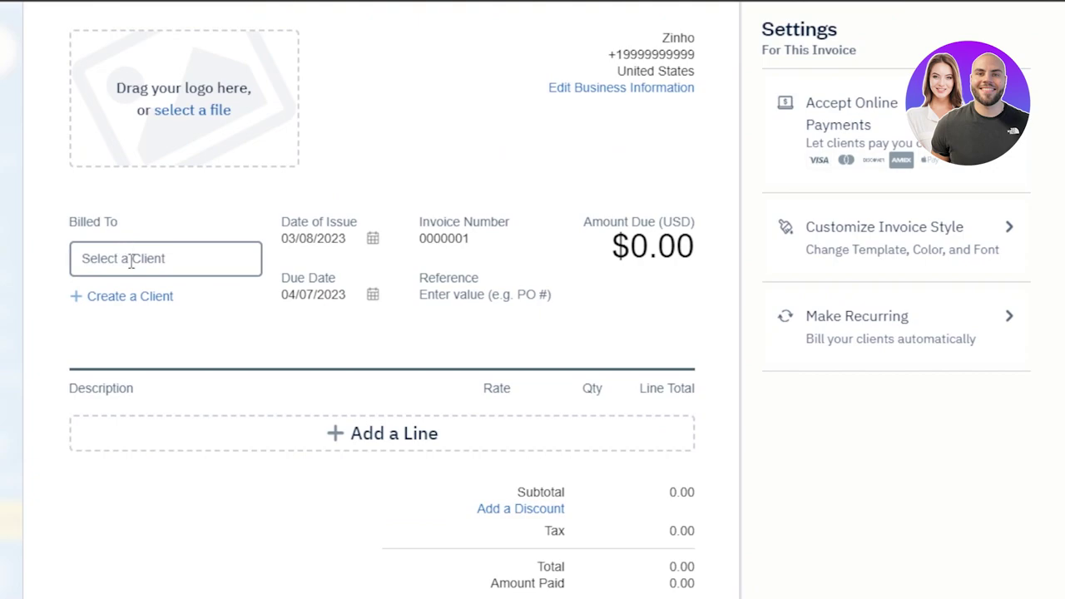
left_click(131, 261)
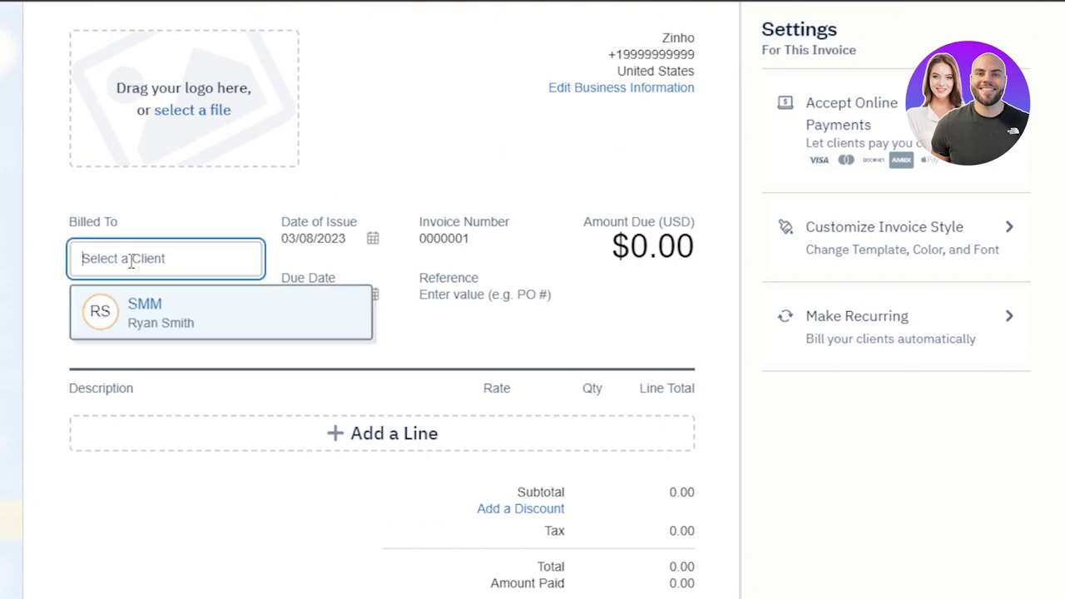
left_click(145, 320)
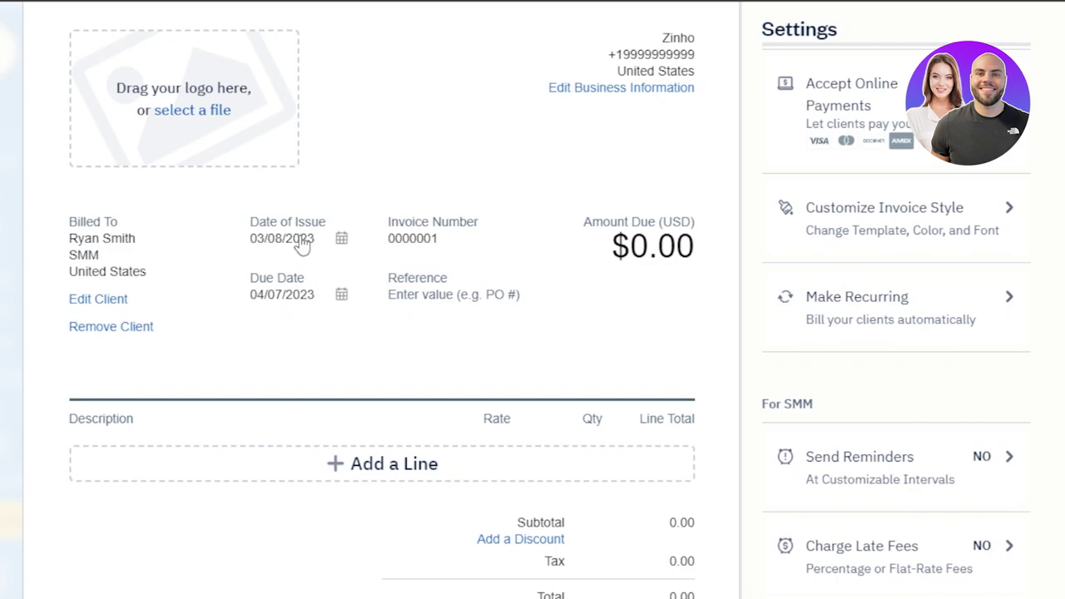
left_click(333, 241)
scroll(304, 350, "down", 1)
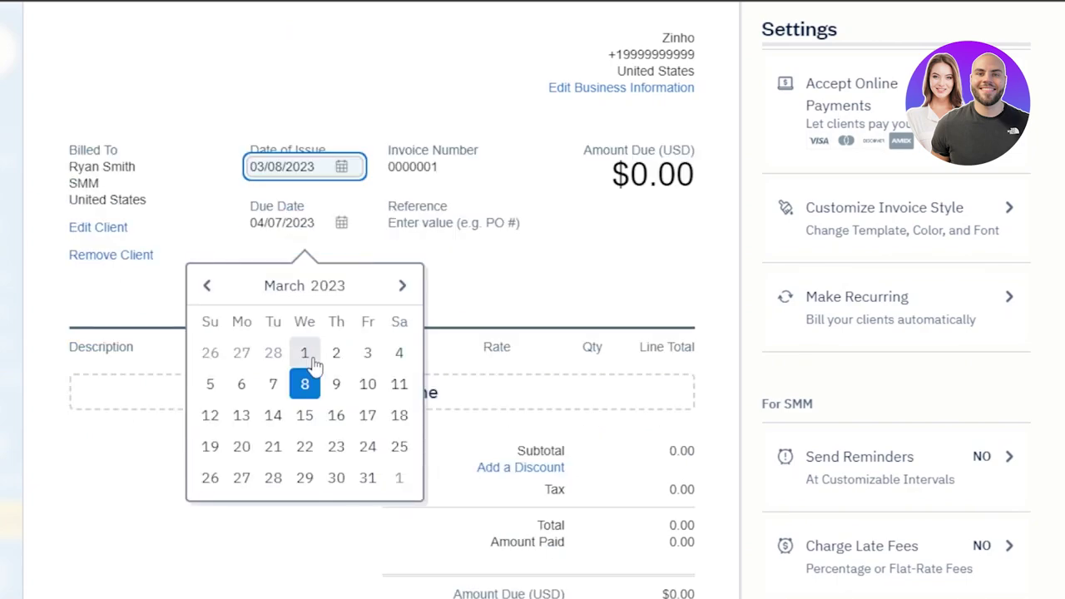
left_click(306, 385)
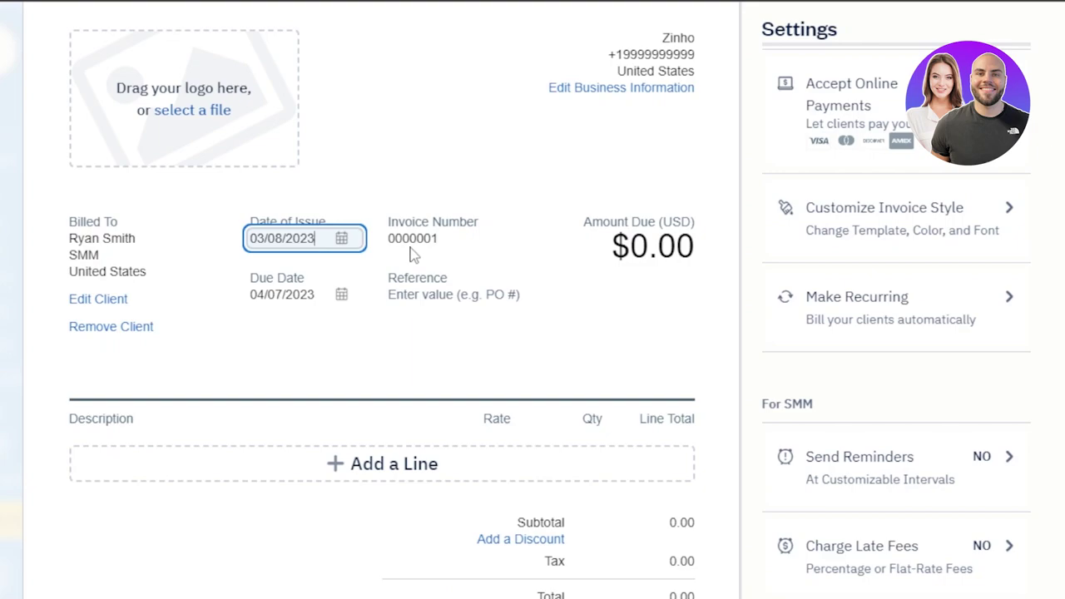
left_click(342, 296)
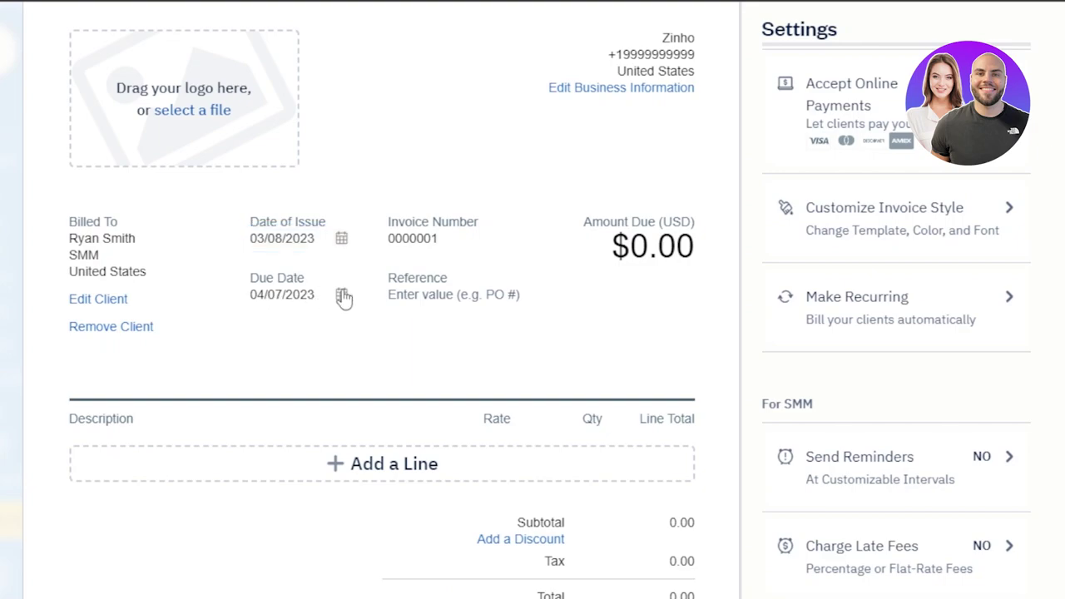
Step: Change the due date to the specific date March 13, 2023
left_click(264, 470)
key("BackSpace")
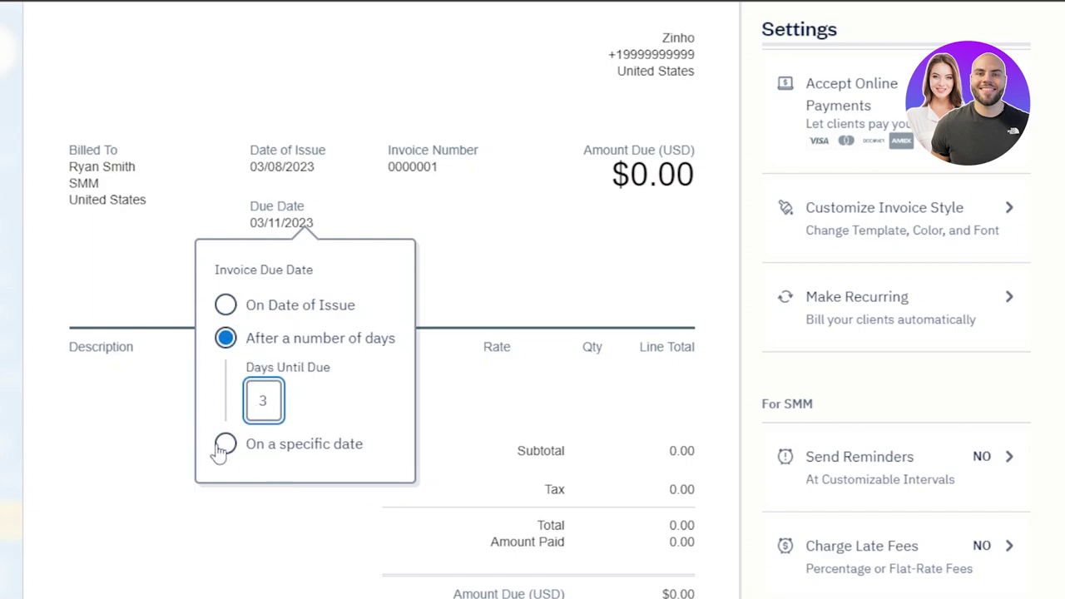
left_click(225, 445)
left_click(276, 438)
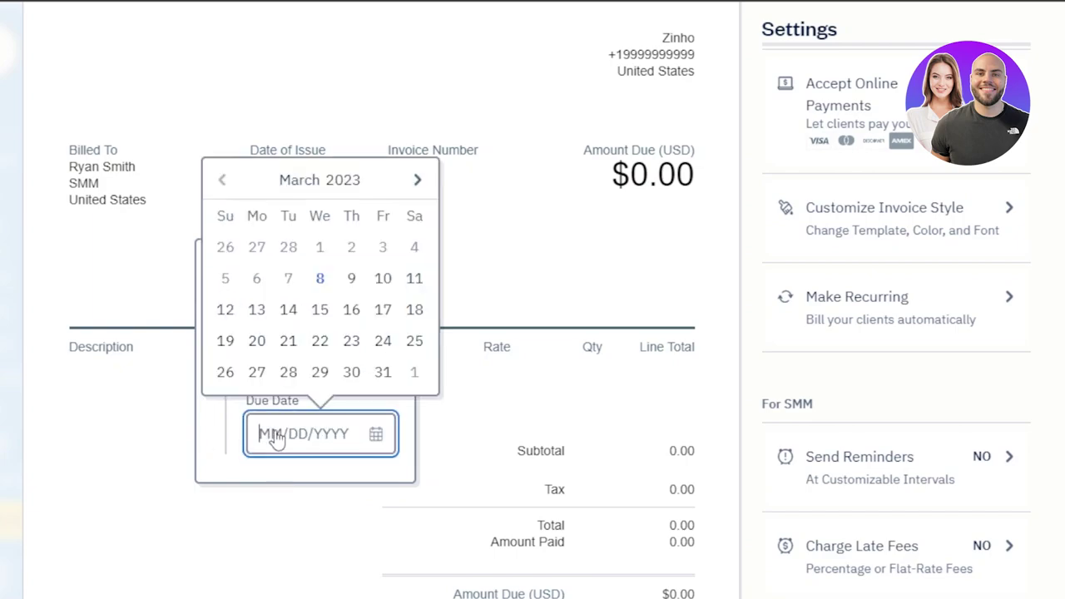
left_click(256, 309)
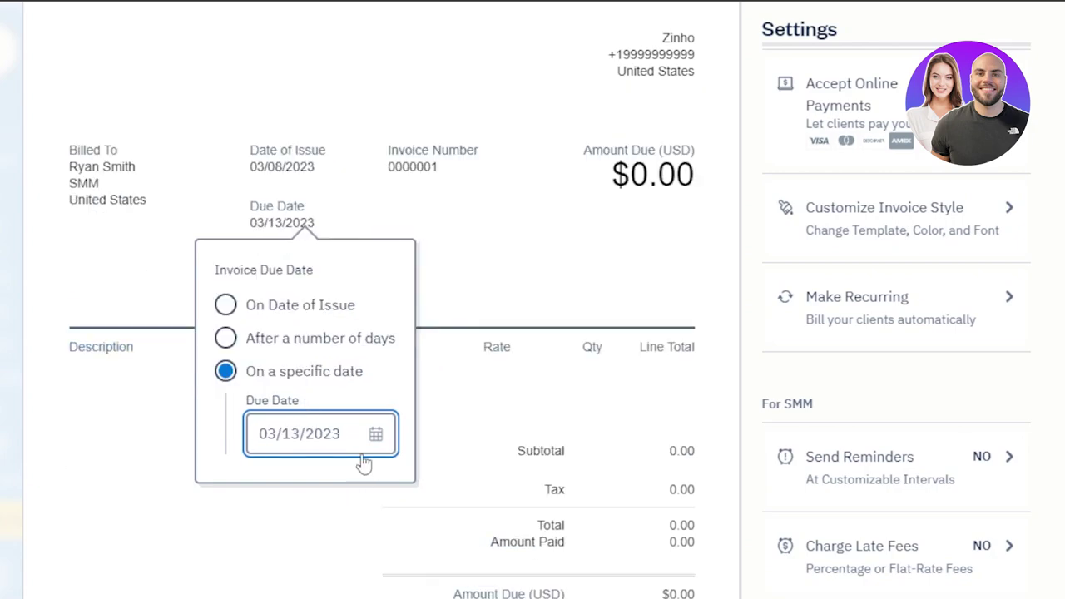
left_click(583, 281)
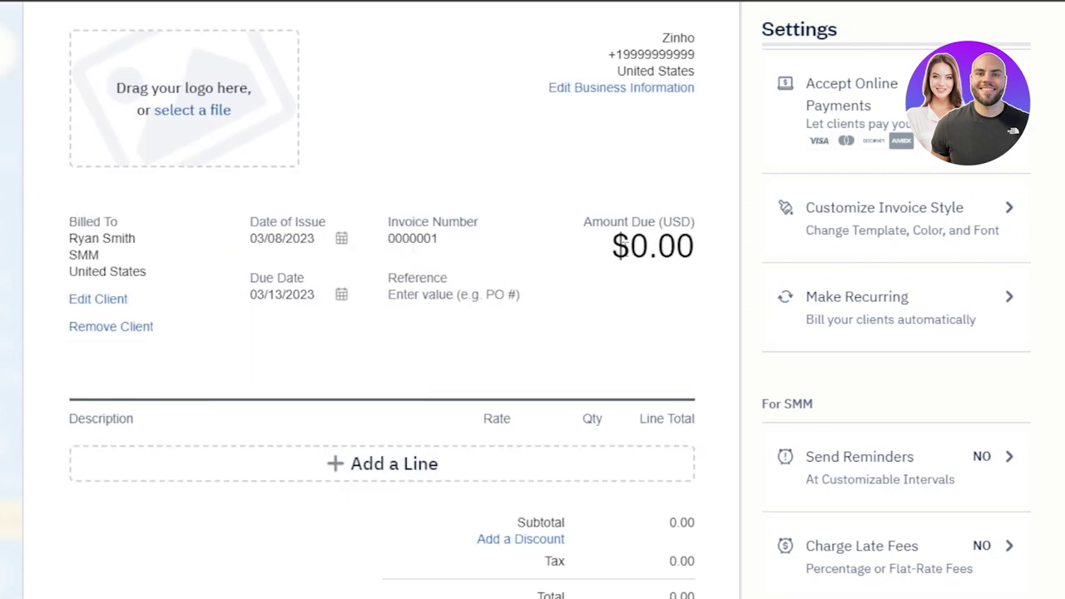
scroll(383, 333, "down", 2)
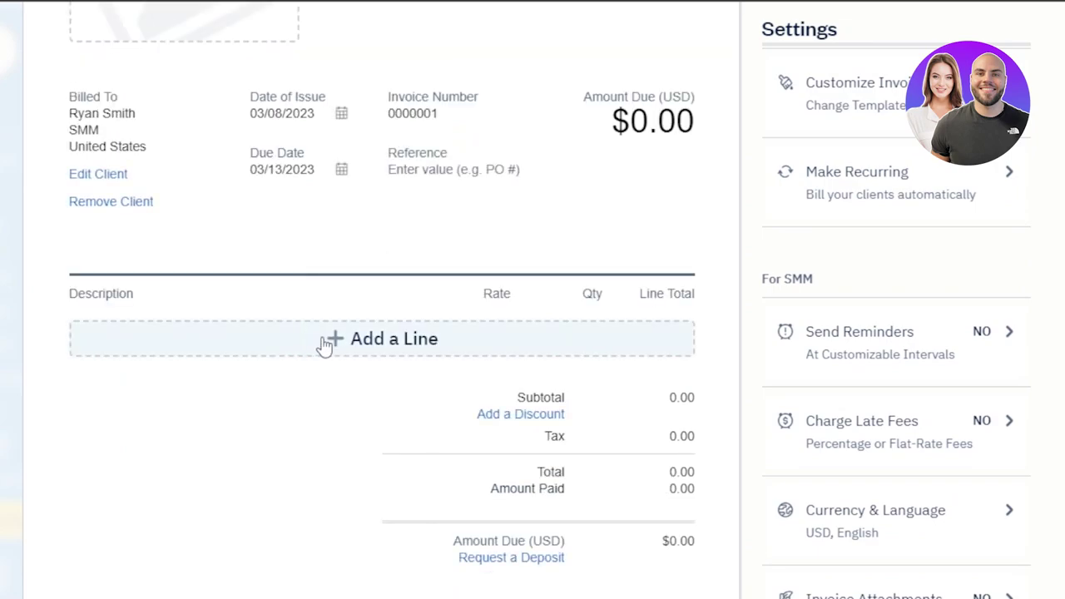
Step: Add an 'online session' line at rate 100 with quantity 3, giving $300.00 due
left_click(325, 345)
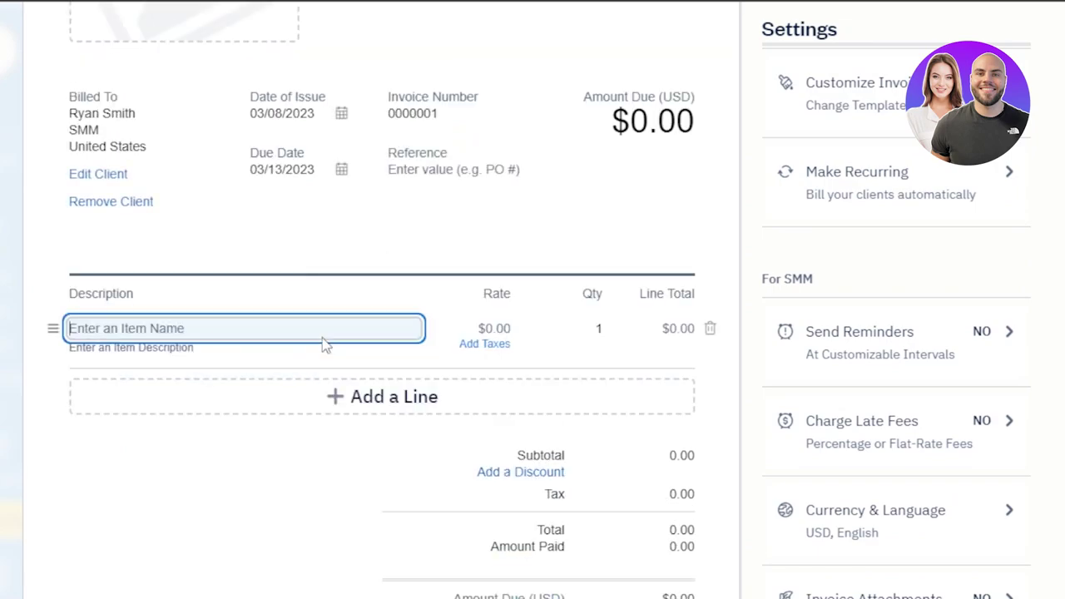
left_click(158, 332)
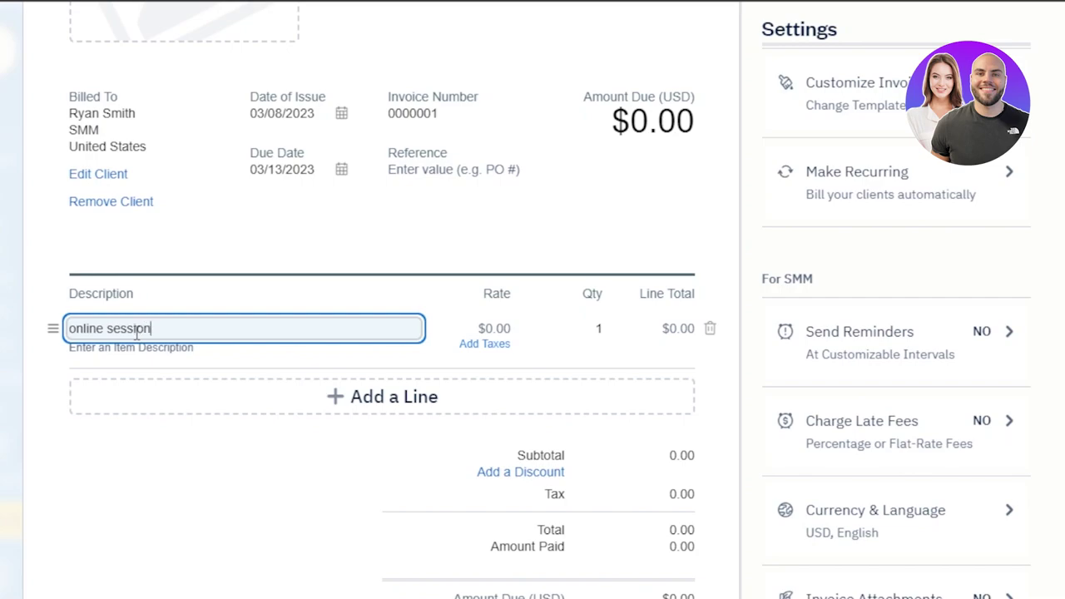
left_click(493, 329)
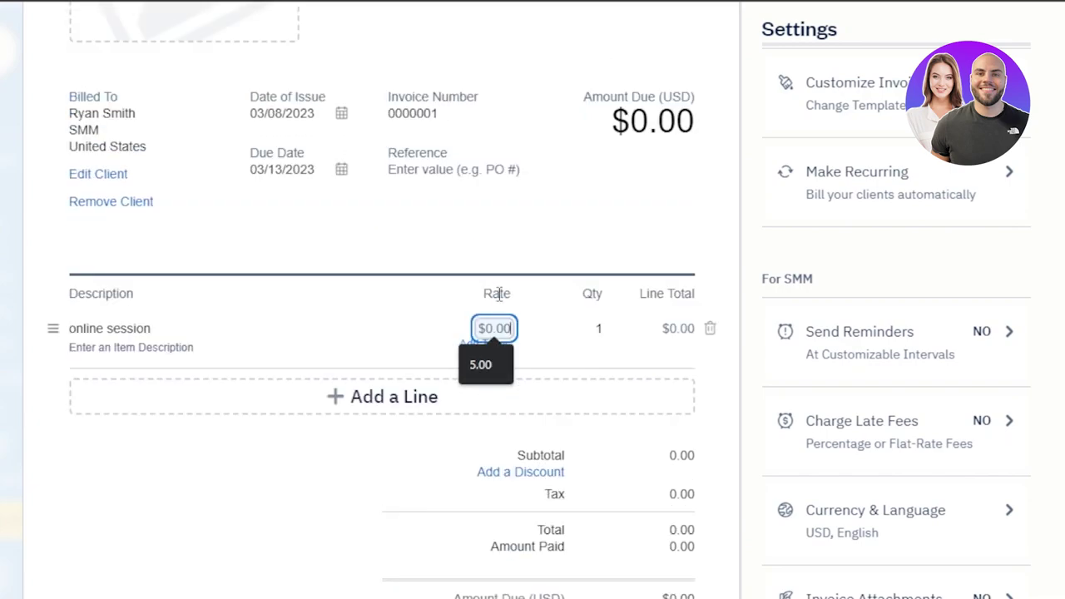
type("100")
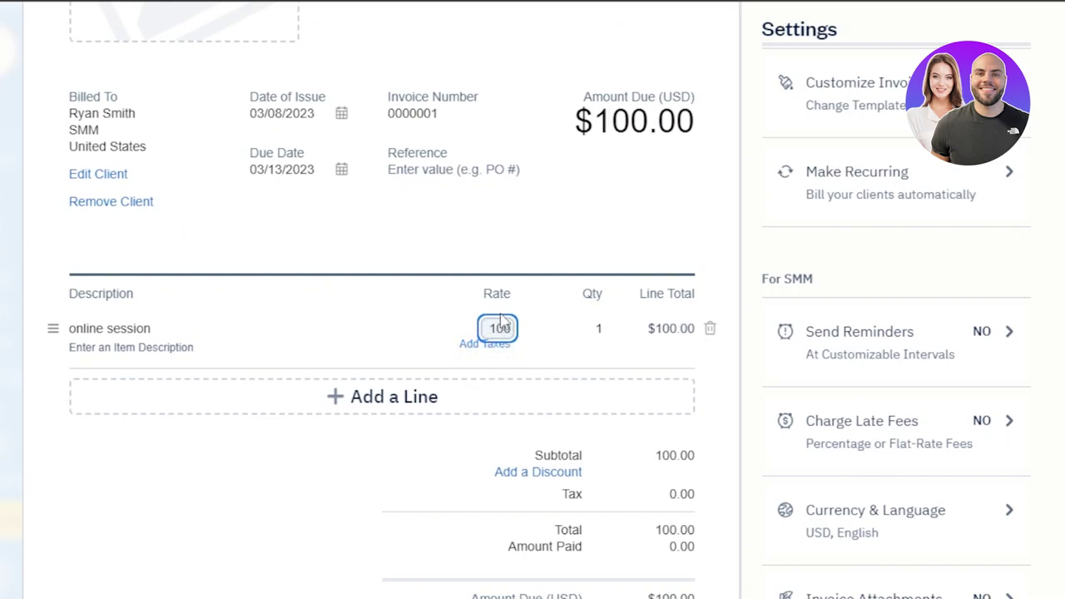
left_click(600, 329)
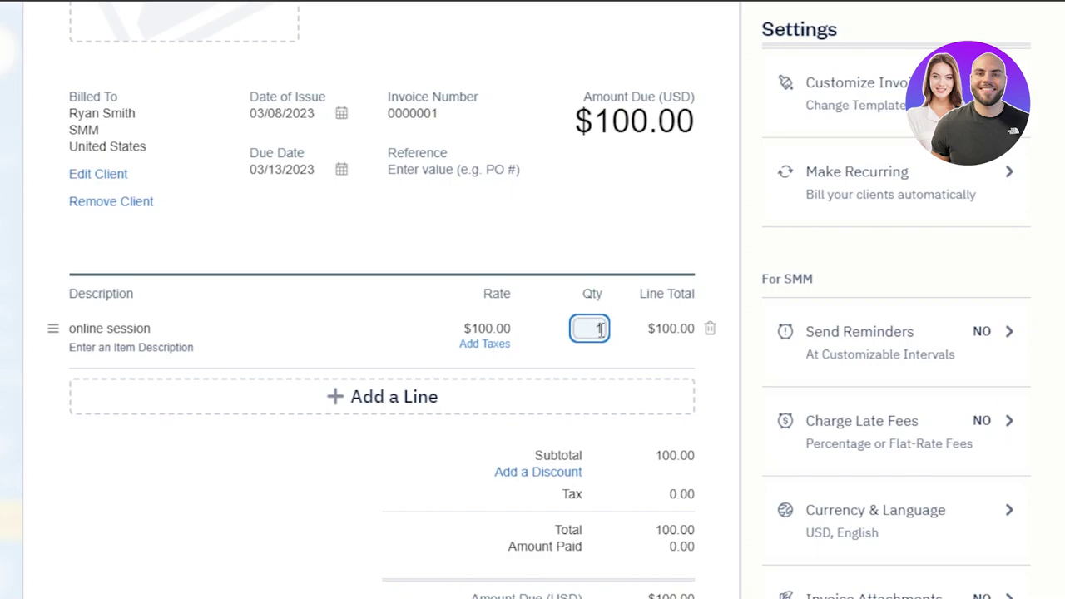
key("BackSpace")
type("3")
left_click_drag(576, 125, 707, 122)
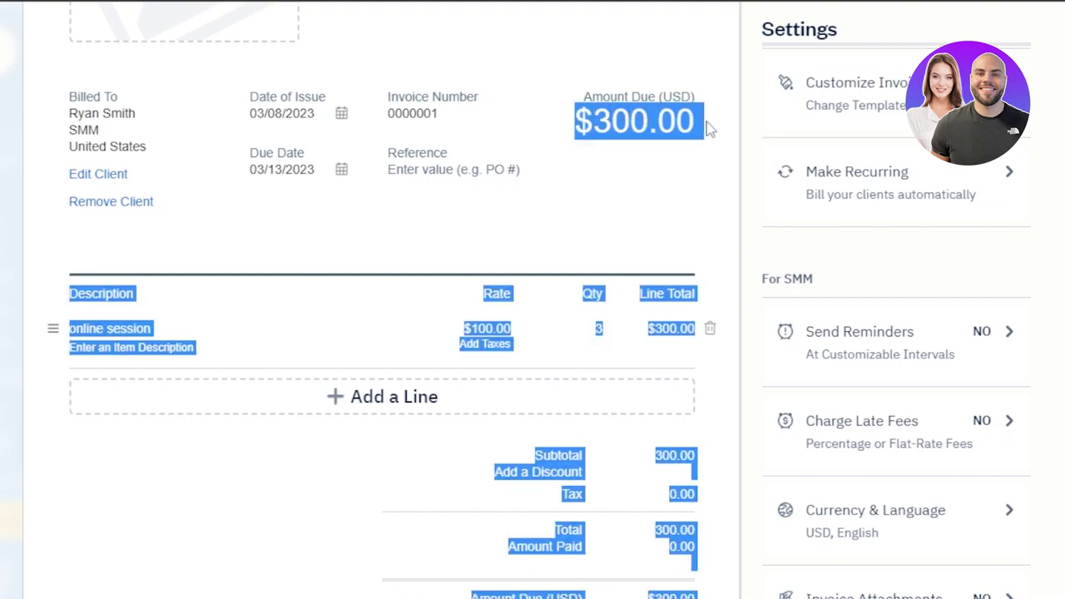
left_click(707, 121)
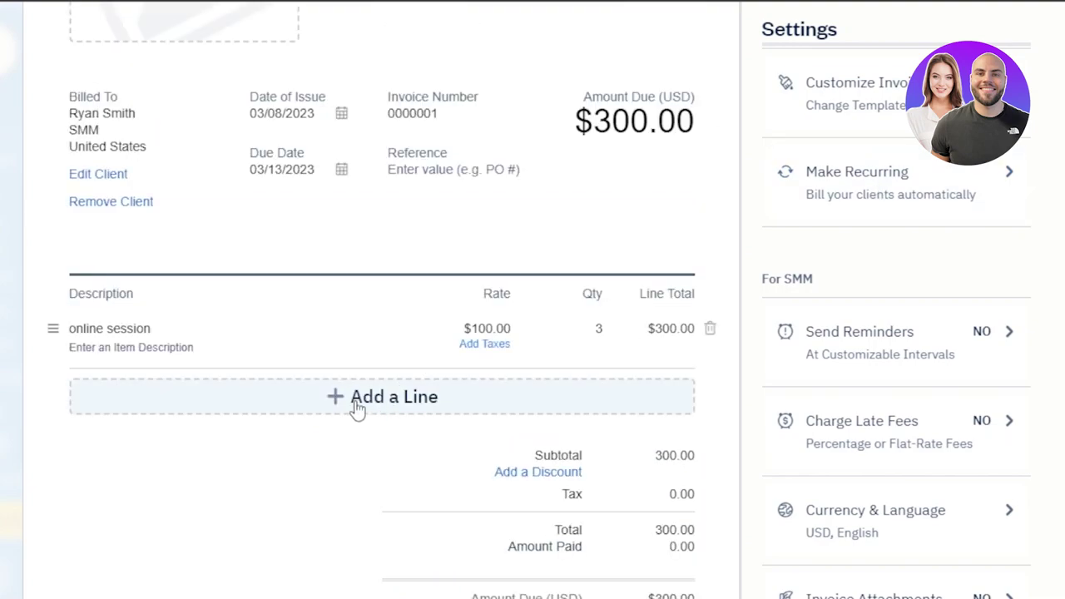
Step: Add a second line 'online book' at rate 200, bringing the total to $500.00
left_click(357, 408)
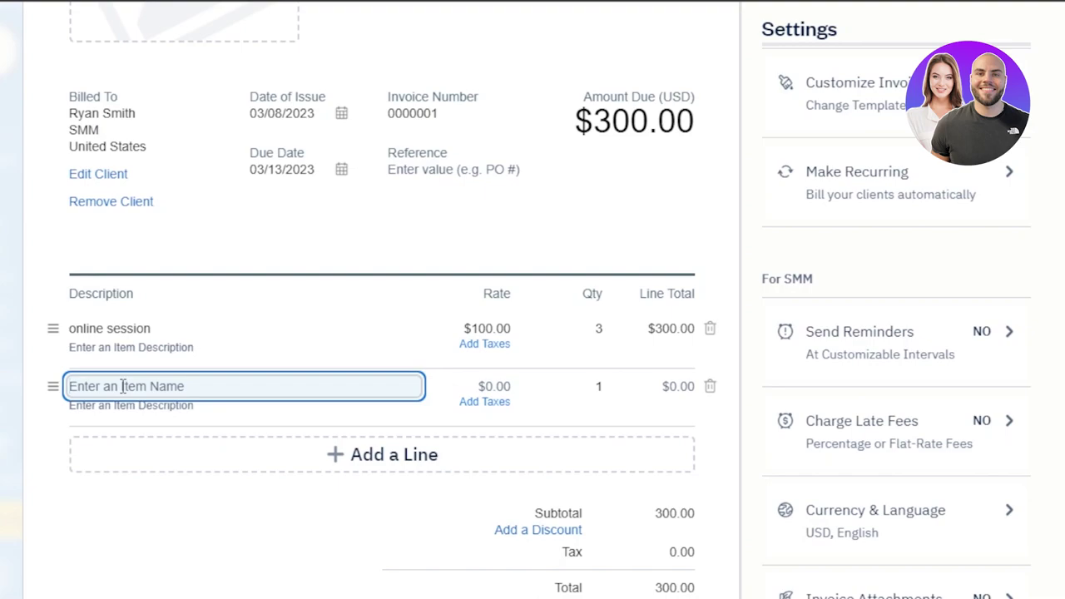
type("online book")
key("Tab")
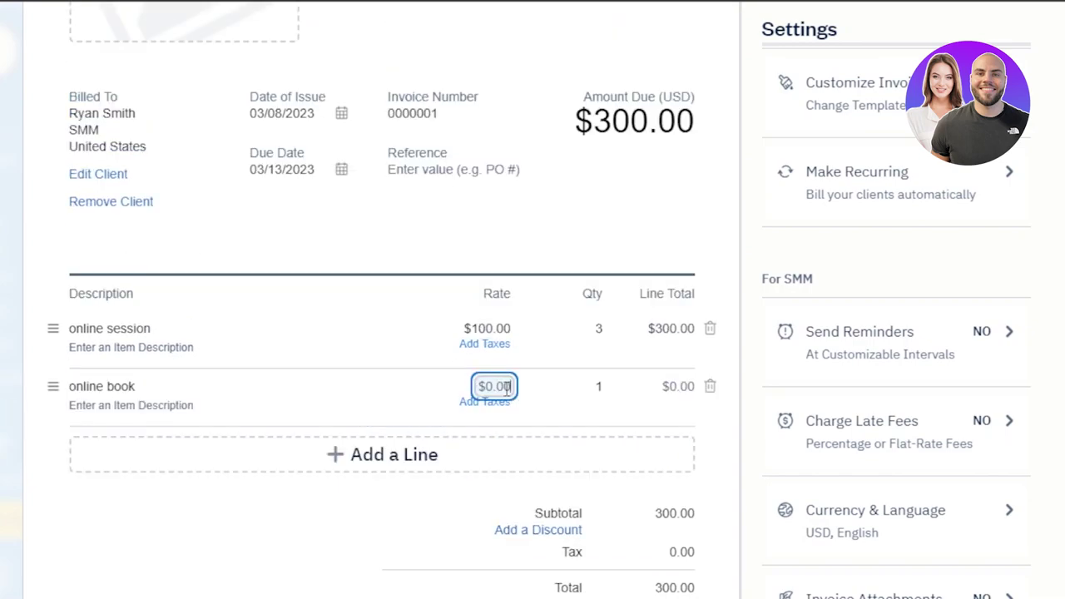
type("200")
left_click(621, 388)
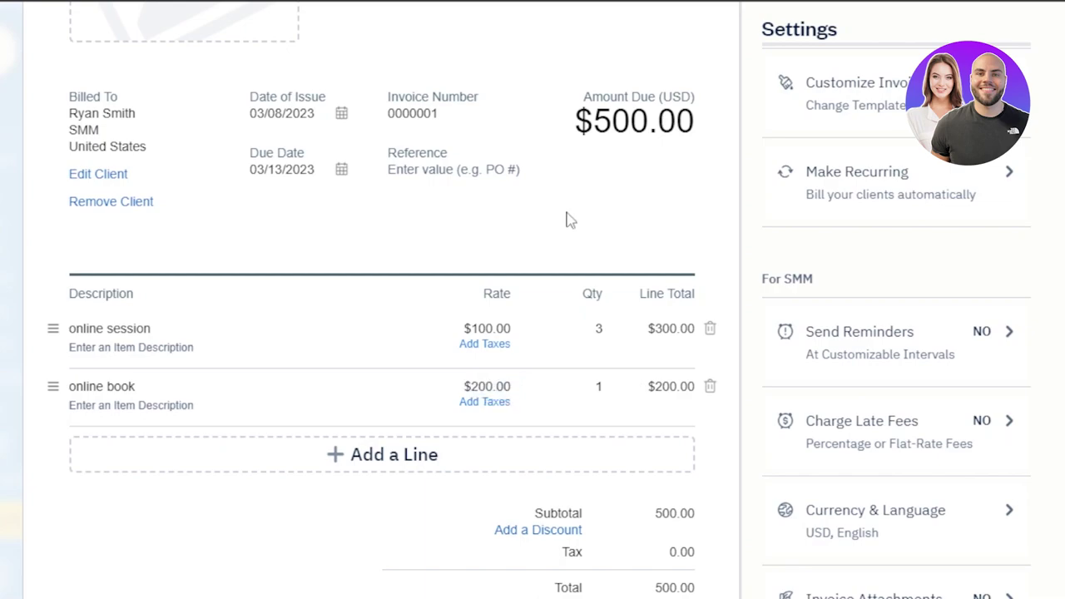
left_click_drag(577, 125, 713, 138)
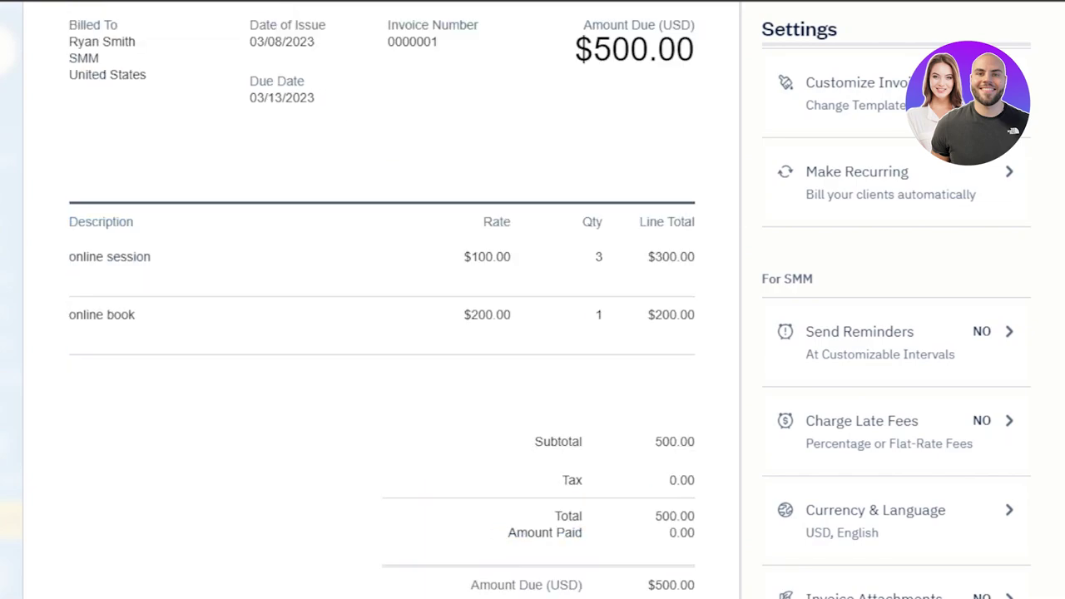
scroll(394, 269, "down", 1)
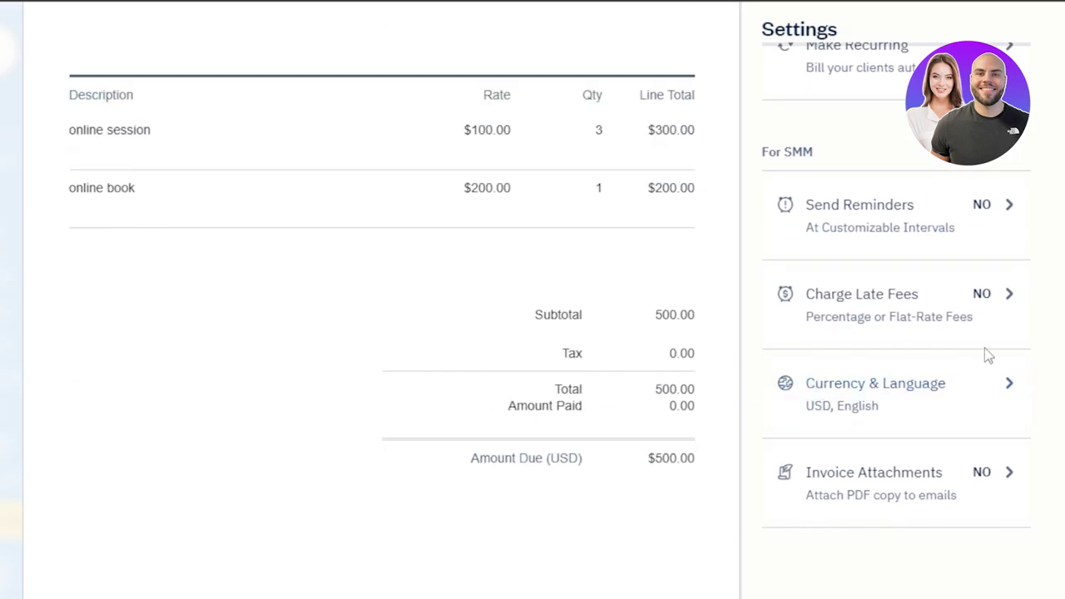
scroll(630, 280, "down", 3)
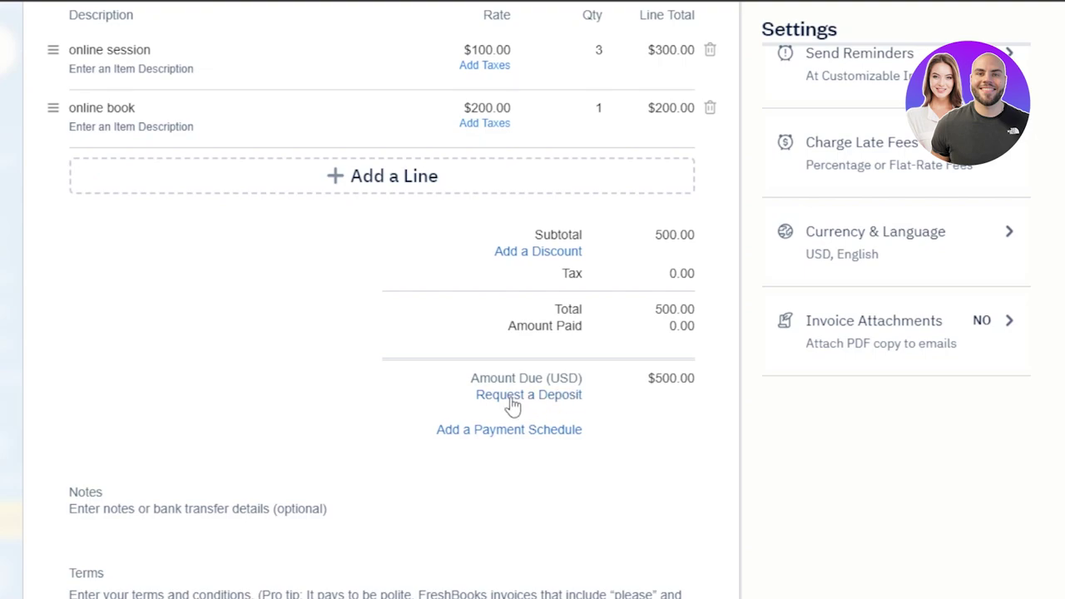
left_click_drag(655, 378, 717, 385)
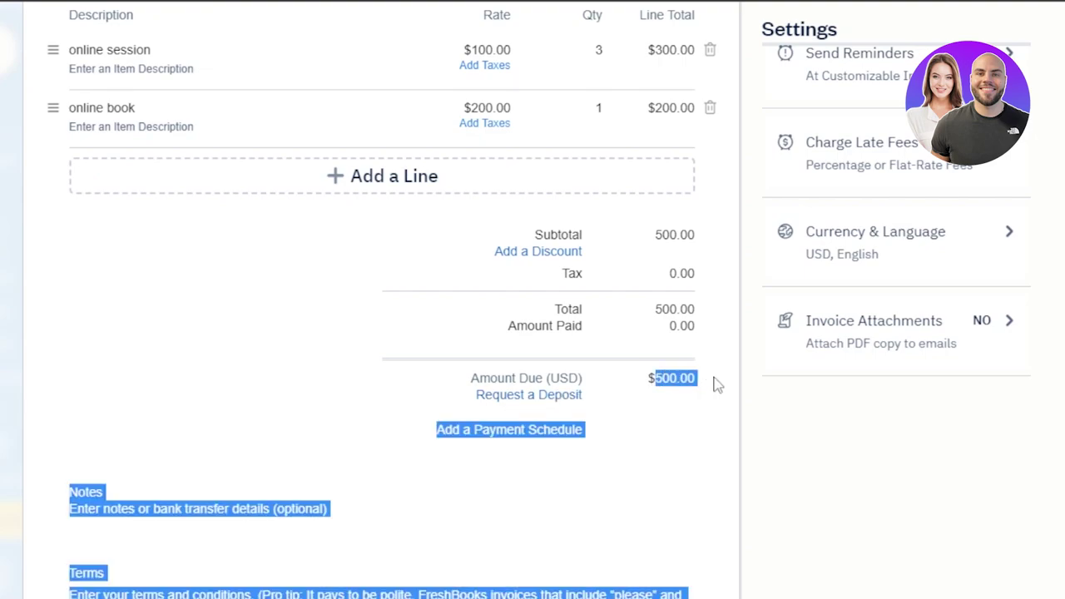
left_click(664, 434)
scroll(787, 385, "down", 5)
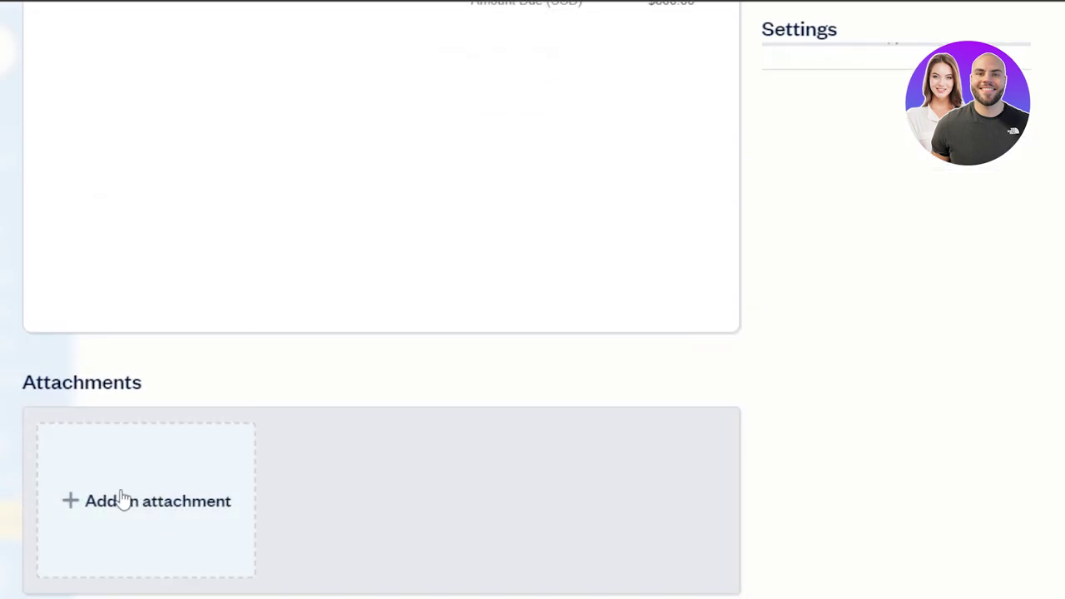
left_click(123, 498)
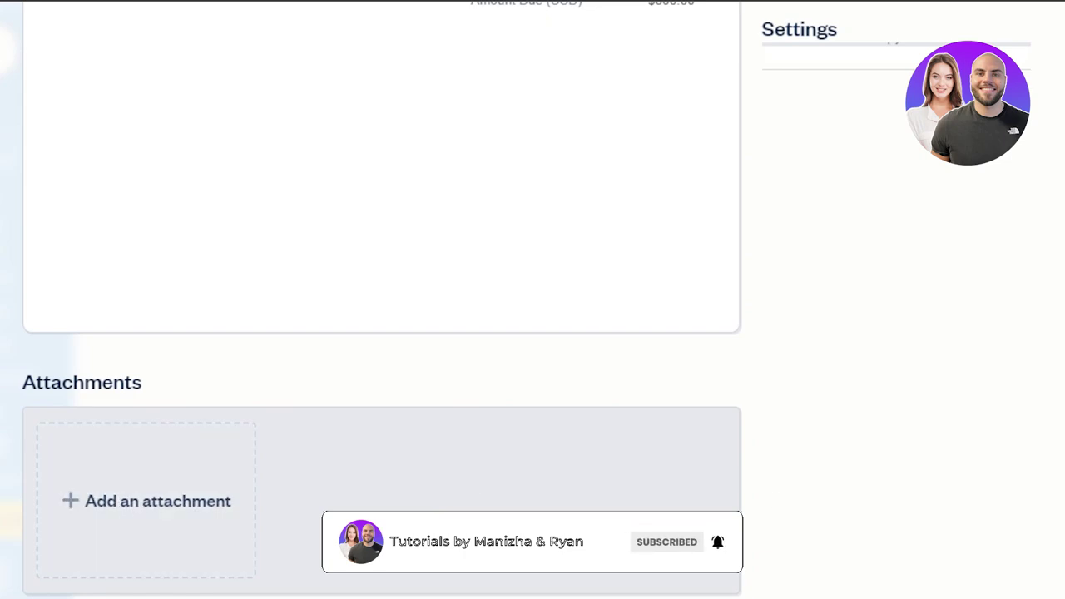
scroll(381, 300, "up", 10)
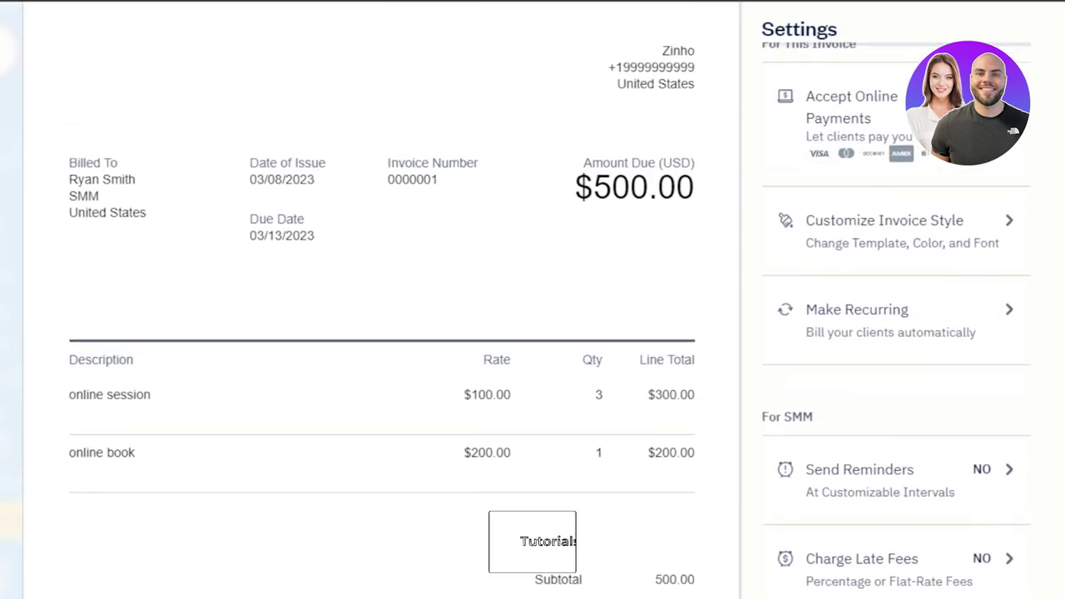
Step: Scroll through the invoice to review both line items and the $500.00 total
scroll(382, 300, "down", 1)
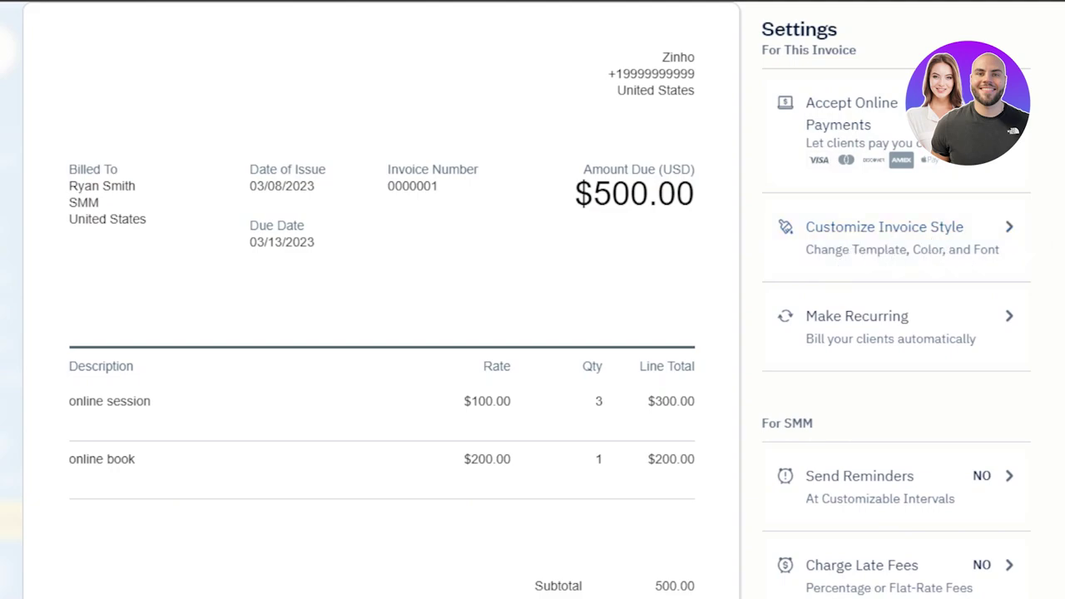
scroll(533, 299, "down", 3)
scroll(533, 300, "down", 2)
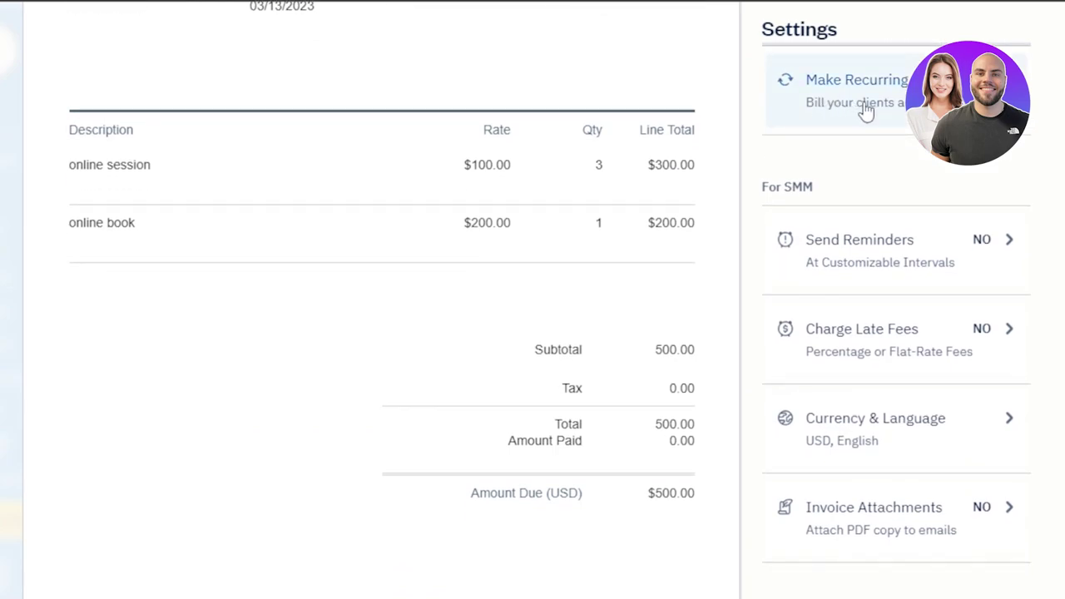
scroll(533, 300, "down", 2)
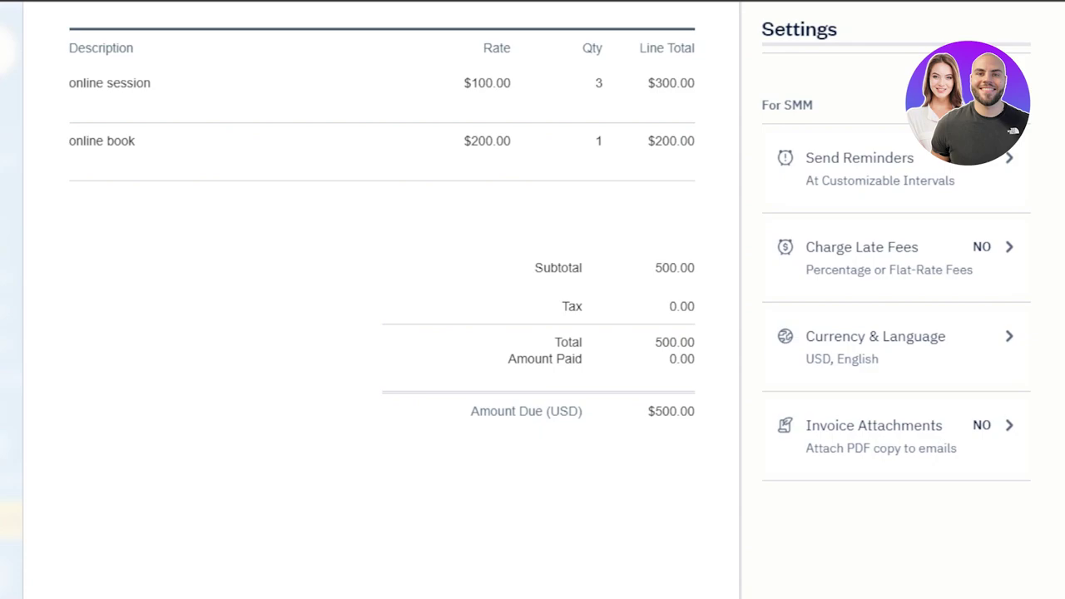
scroll(383, 299, "down", 3)
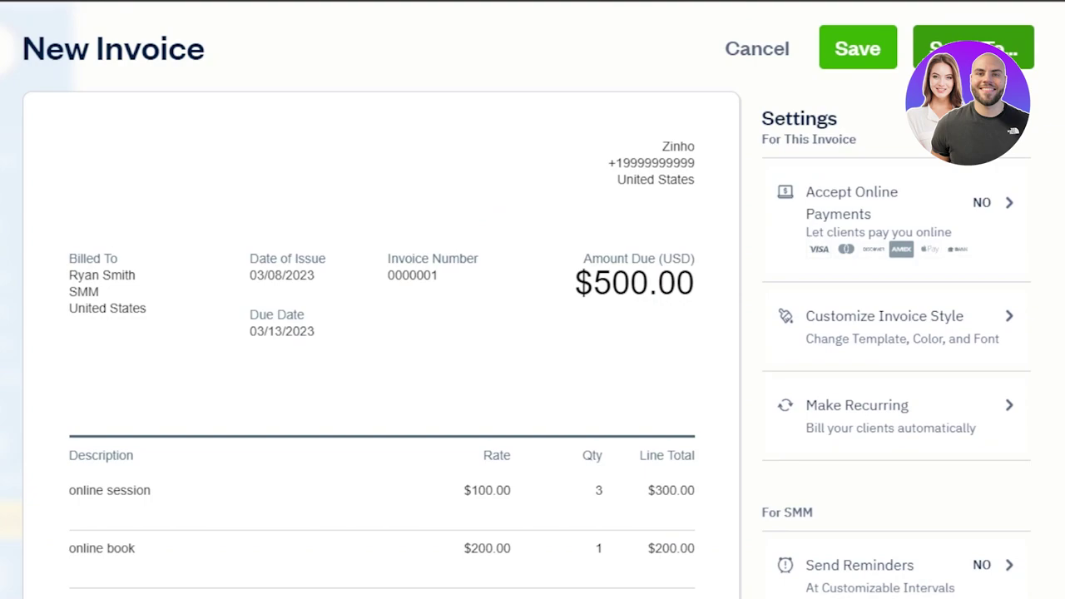
Step: Save the $500 invoice as a draft and go to the Payments page
left_click(859, 50)
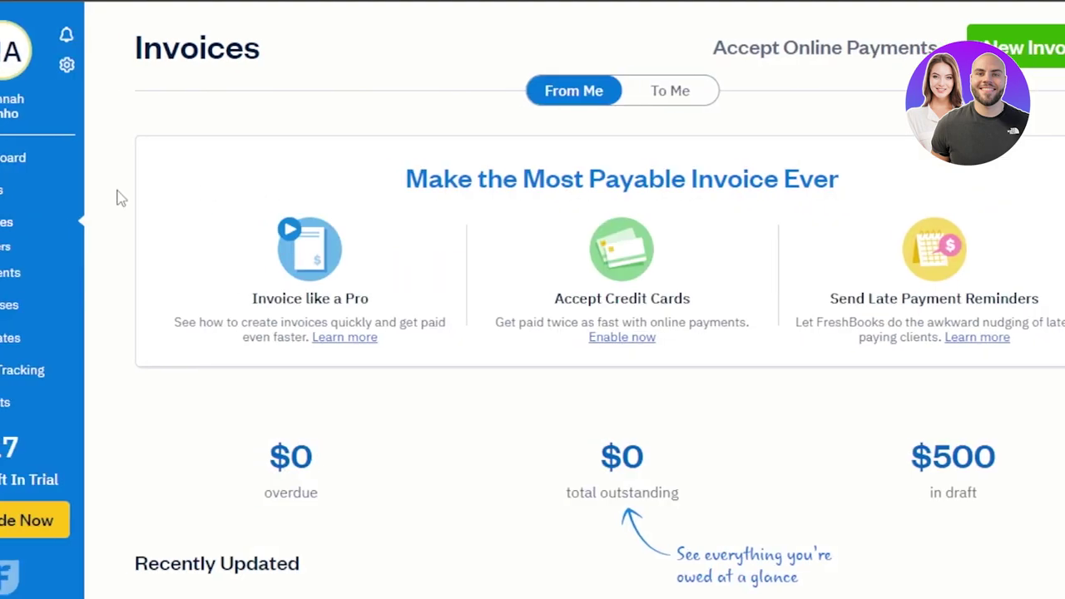
left_click(84, 287)
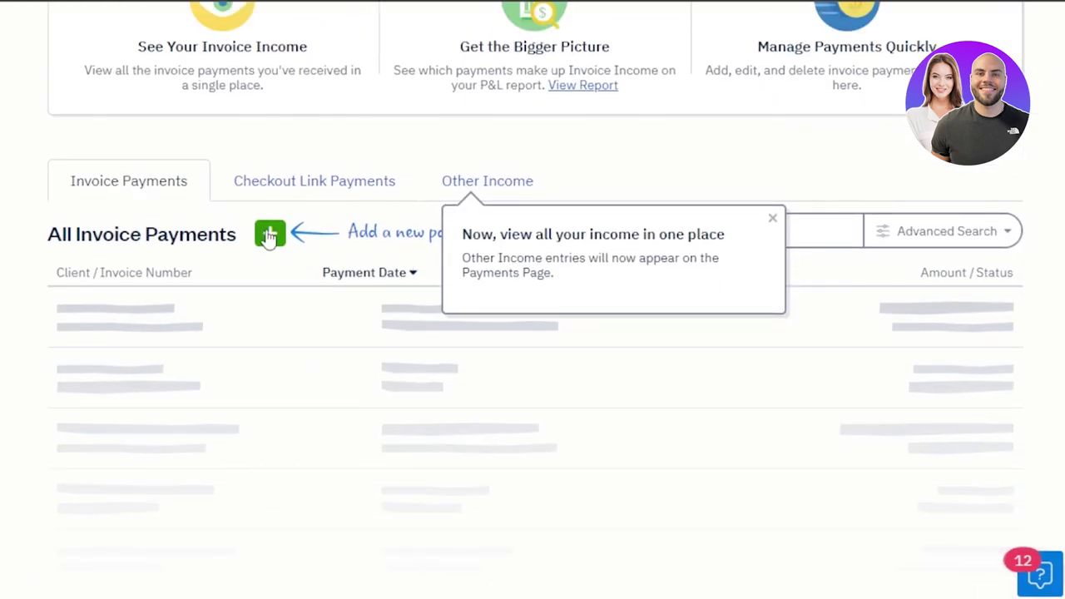
Step: Start a new invoice payment, open the invoice picker, then dismiss the all-income popup
left_click(270, 234)
left_click(195, 366)
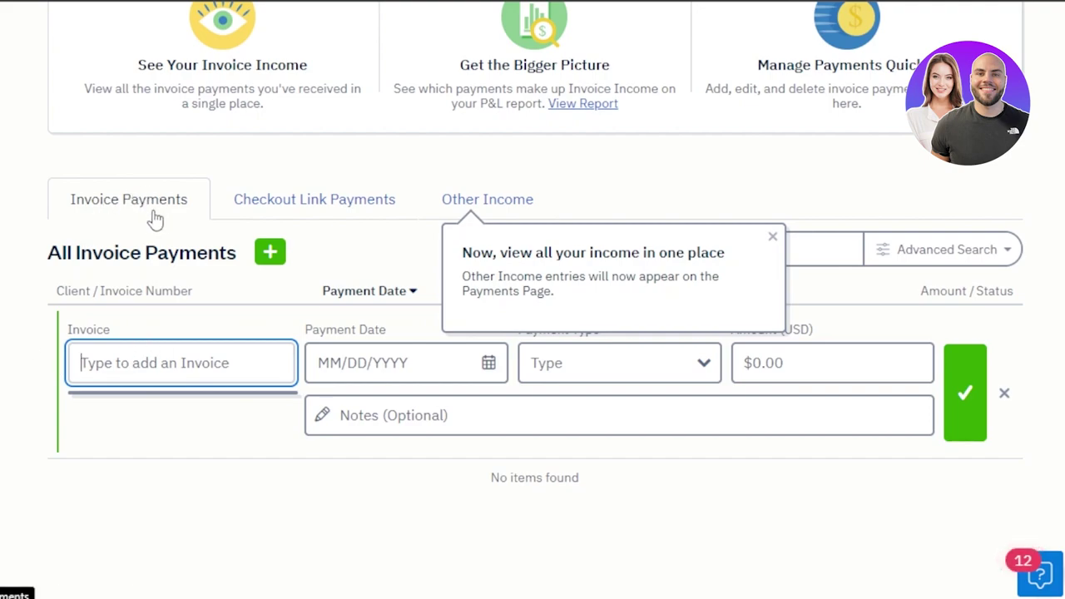
left_click(309, 208)
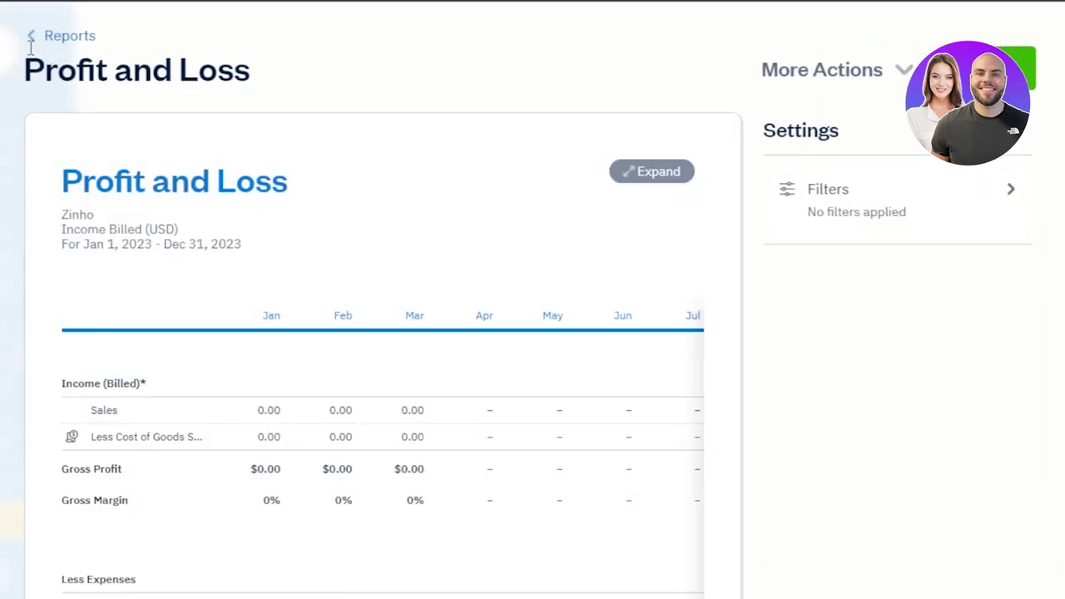
Step: Return to the Reports overview and go to the Expenses page
left_click(31, 42)
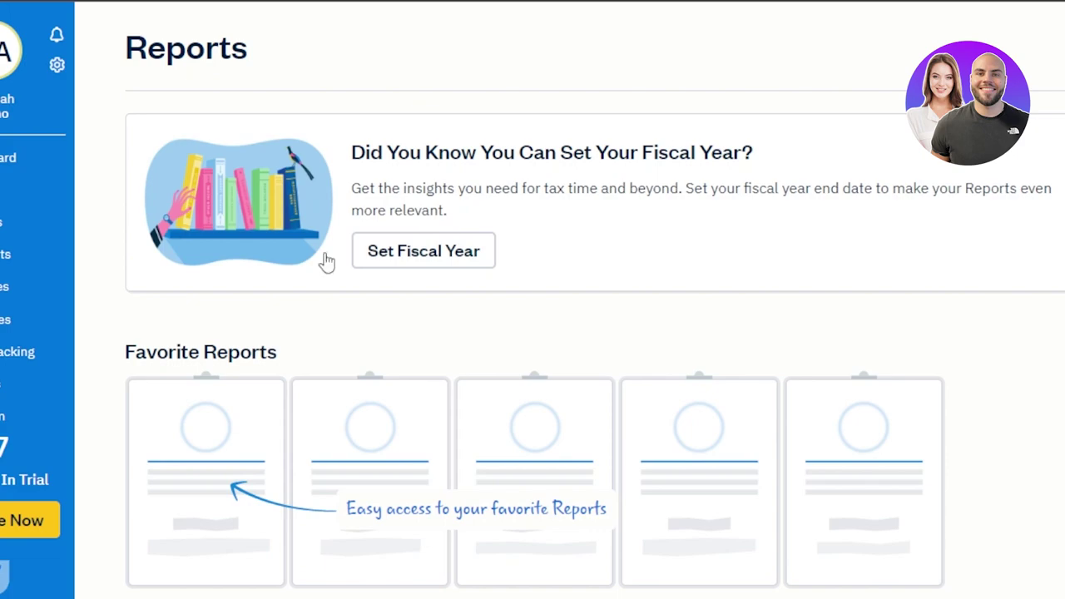
left_click(54, 295)
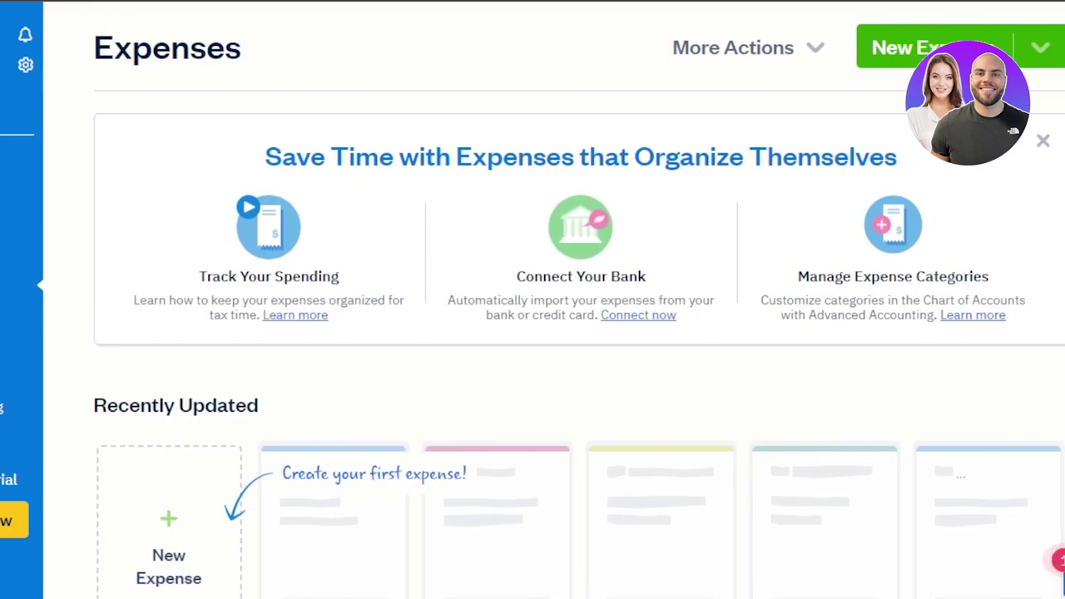
scroll(476, 306, "down", 2)
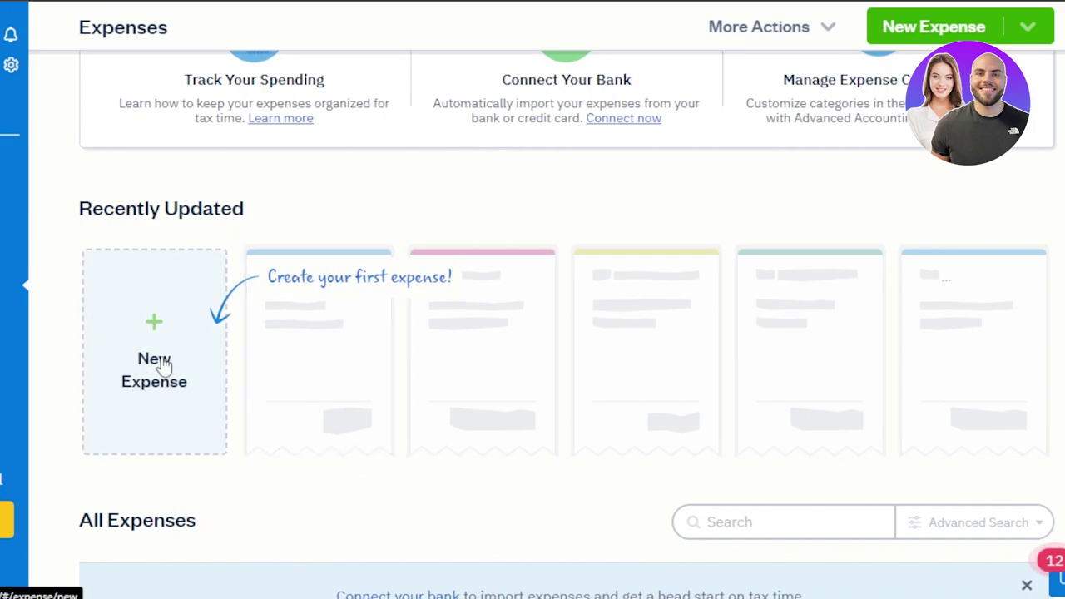
scroll(566, 333, "up", 2)
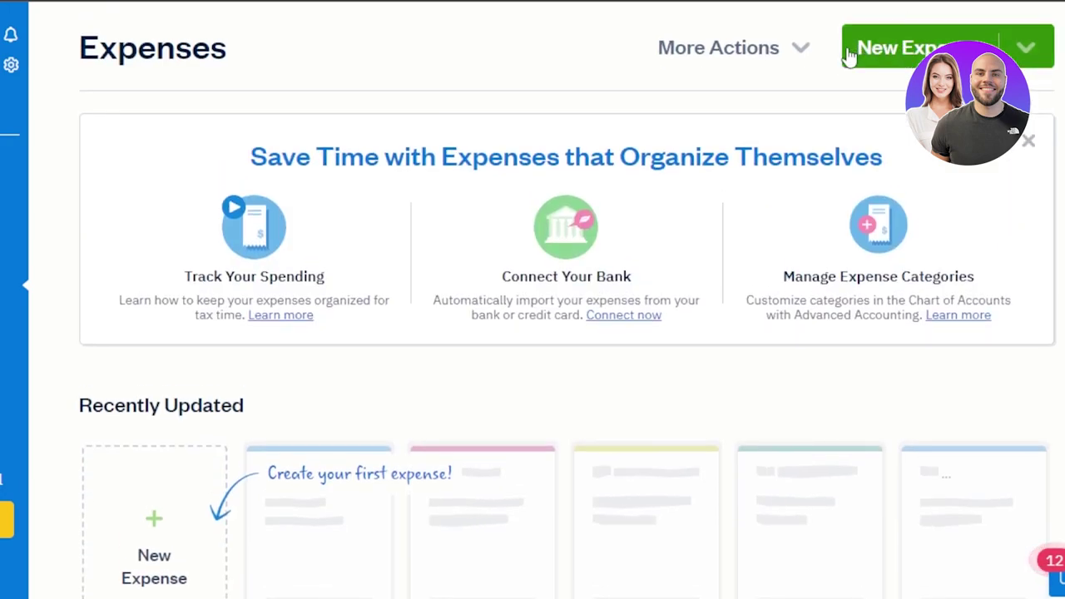
mouse_move(849, 58)
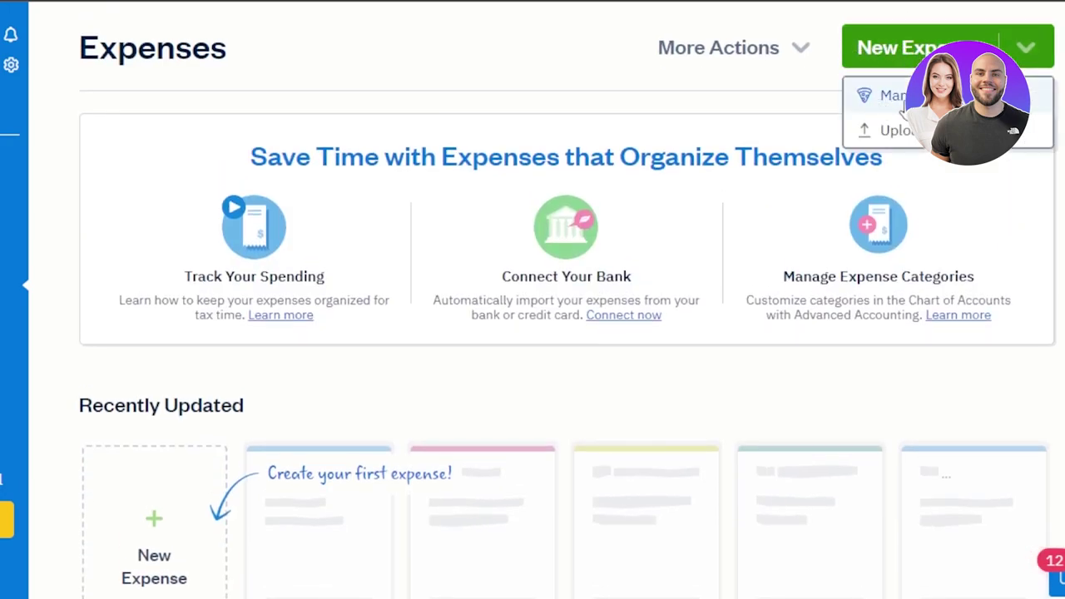
left_click(903, 105)
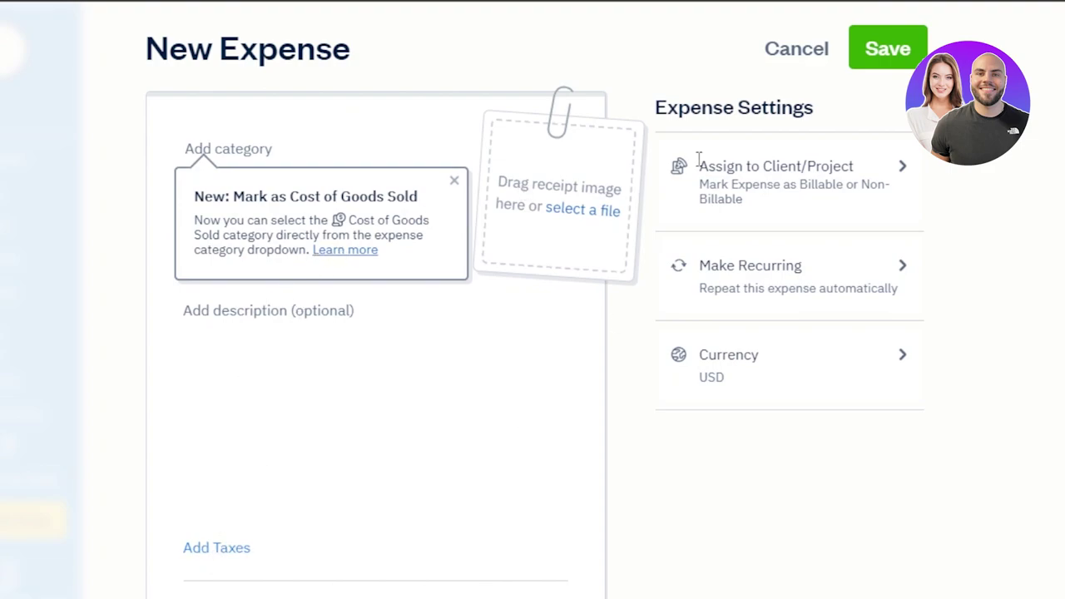
scroll(491, 322, "down", 4)
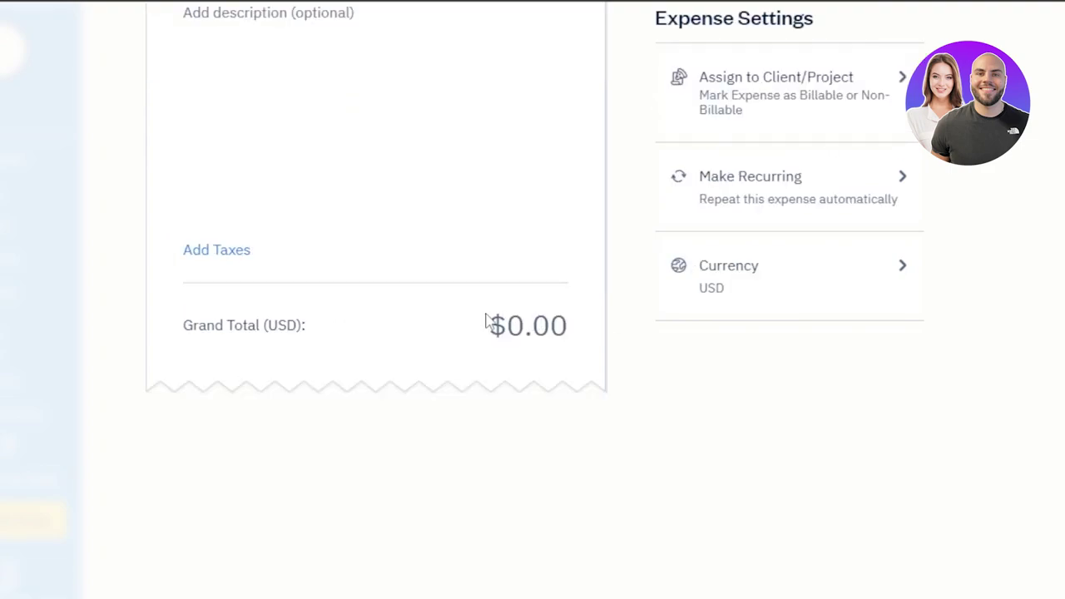
triple_click(608, 323)
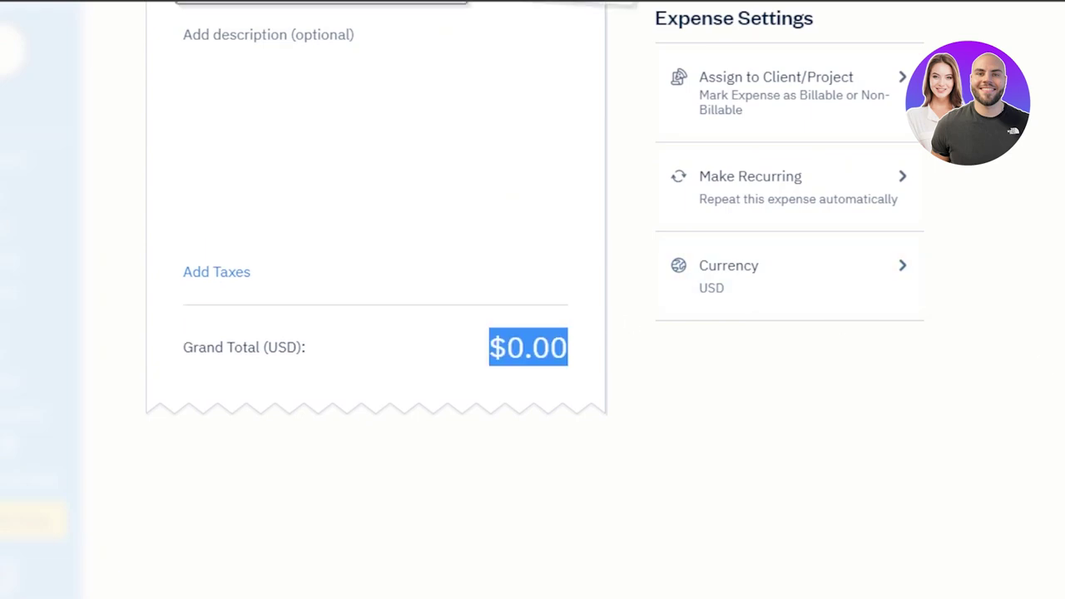
scroll(566, 291, "up", 4)
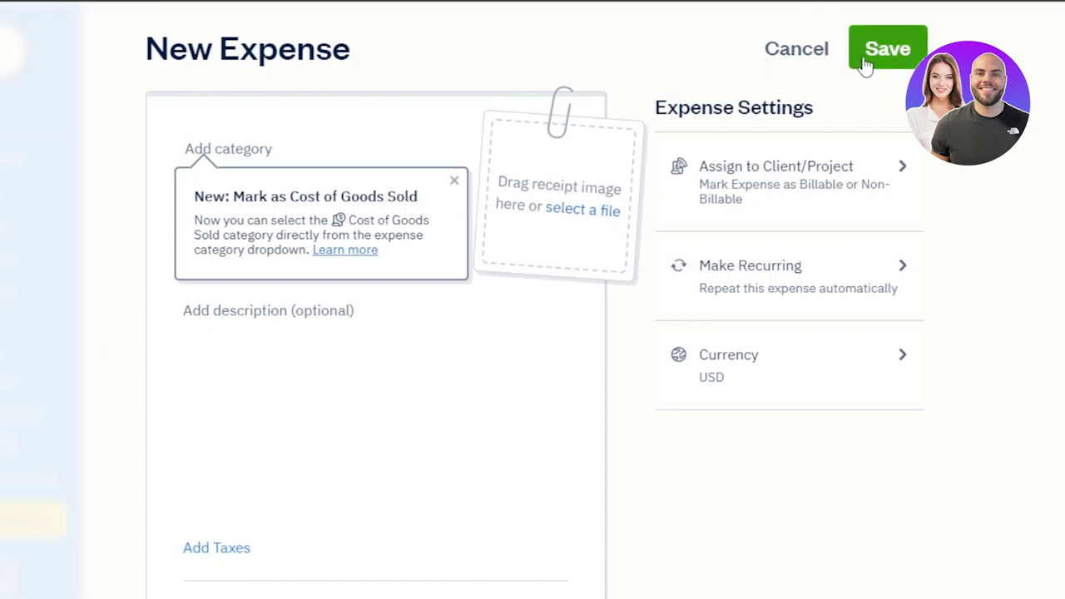
left_click(801, 52)
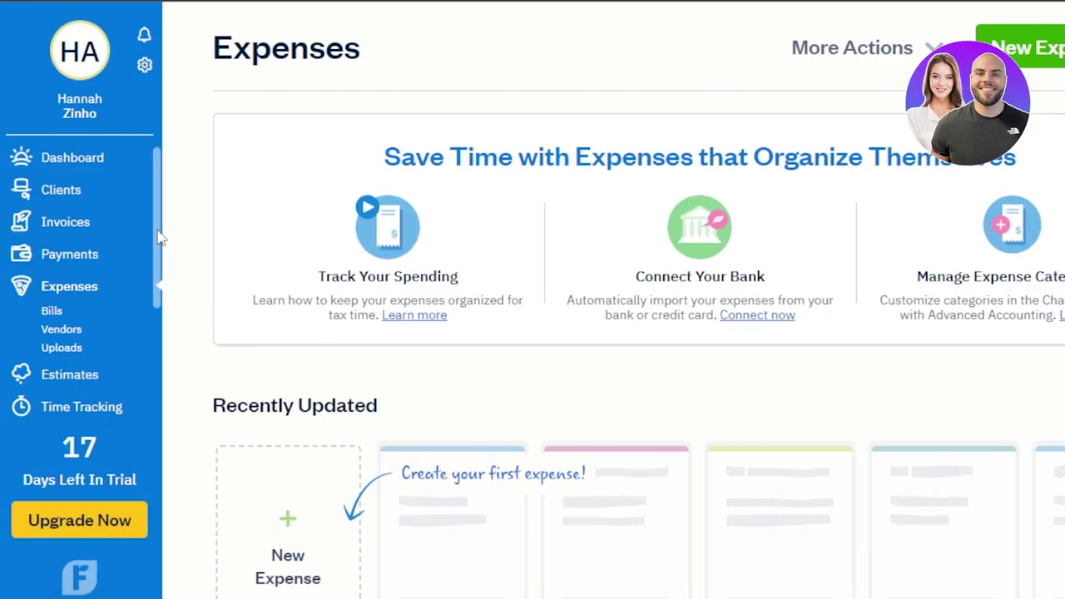
Step: Open Time Tracking from the sidebar and scroll to the Wed, Mar 8th day view
left_click_drag(160, 238, 161, 356)
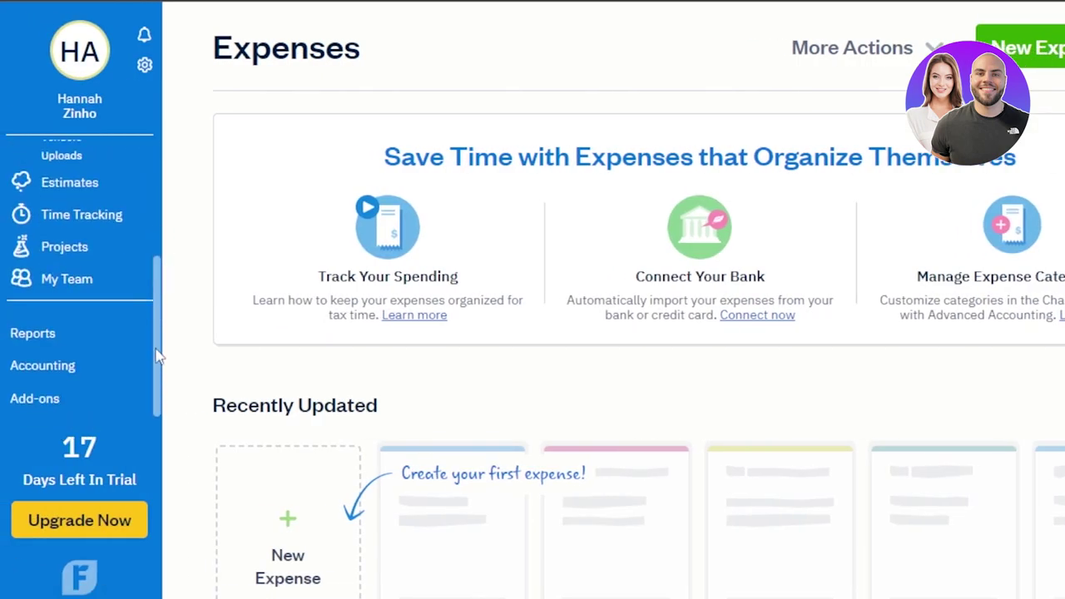
left_click(77, 218)
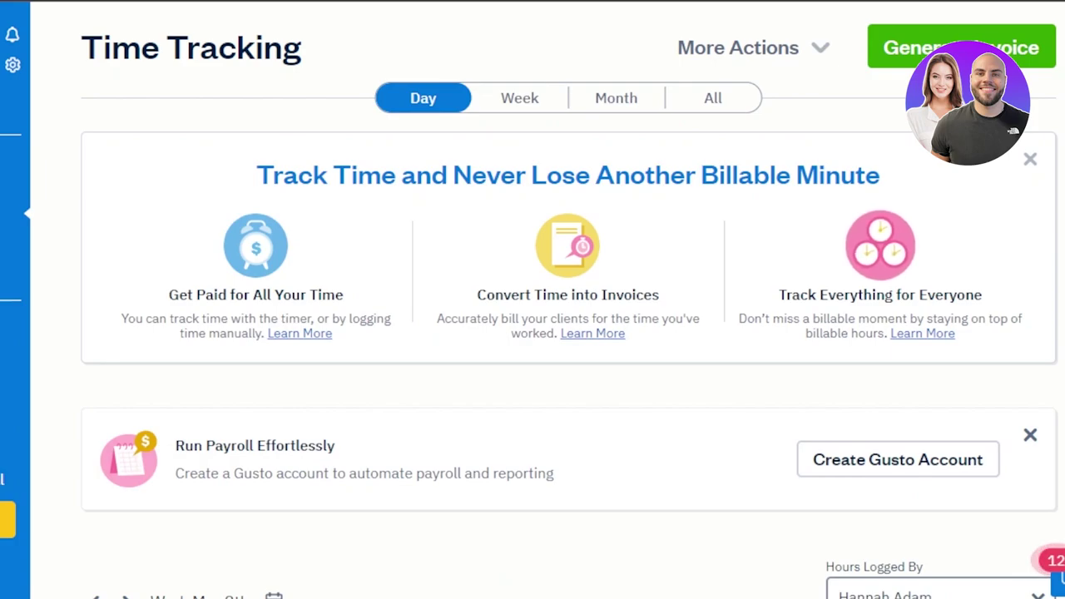
scroll(706, 197, "down", 1)
scroll(835, 374, "down", 4)
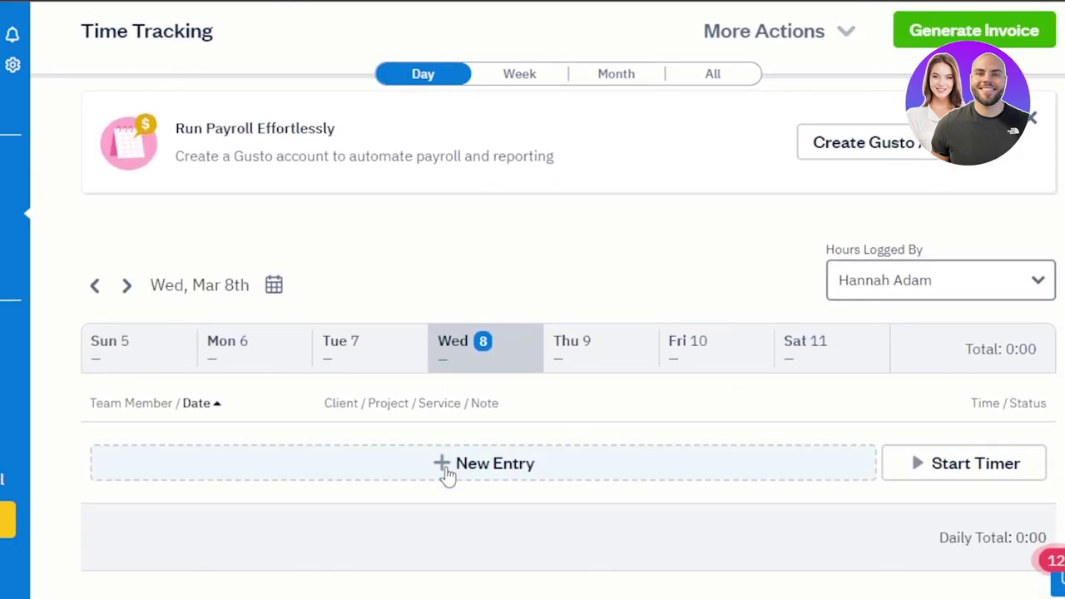
Step: Log a new 2:00 time entry for client SMM on Wed, Mar 8th
left_click(442, 464)
left_click(225, 457)
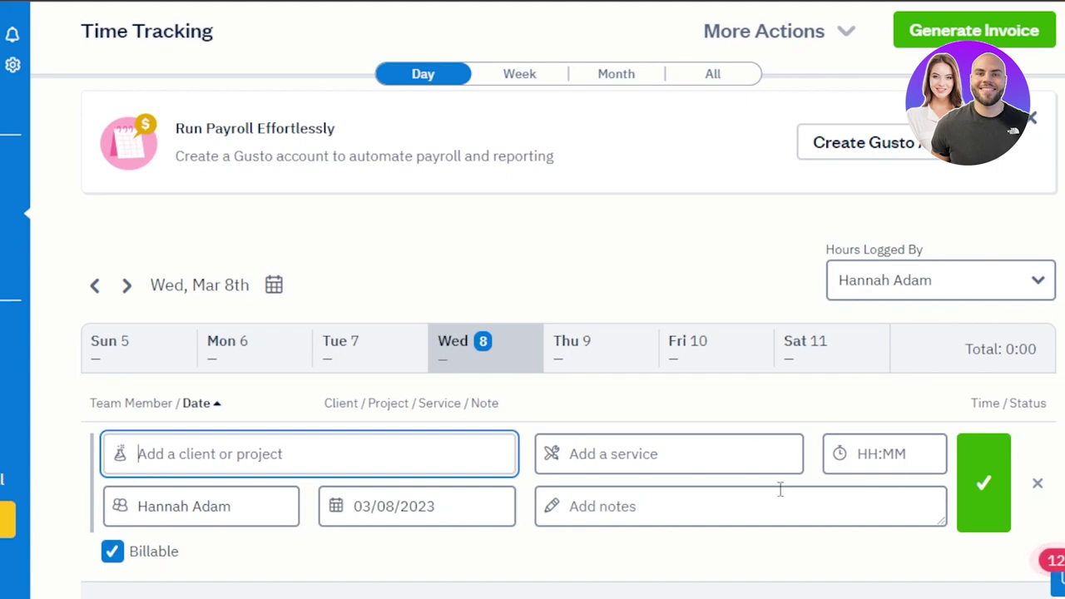
left_click(987, 486)
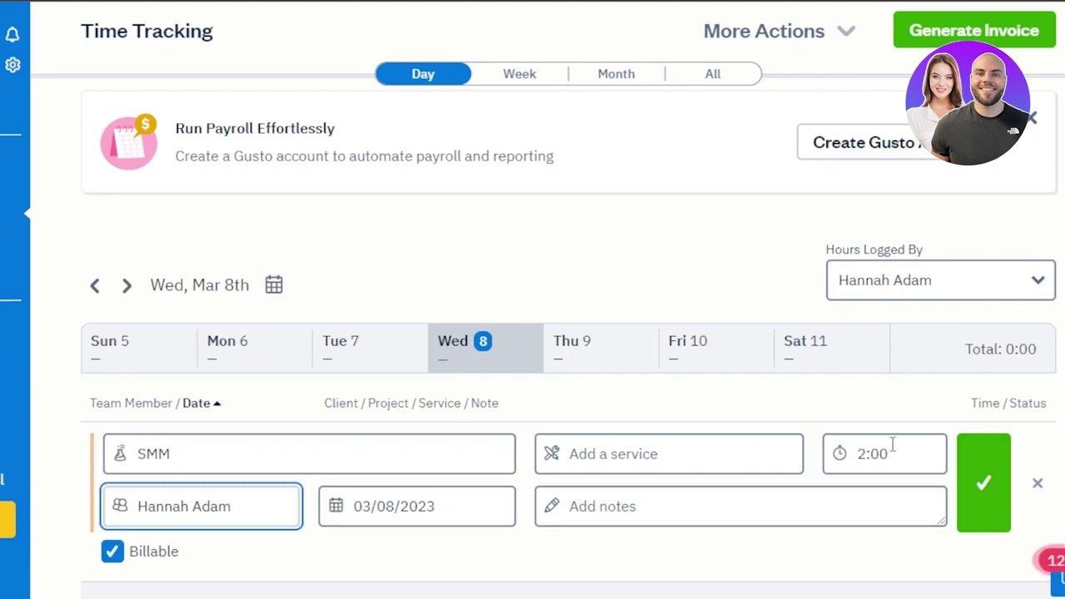
left_click(993, 487)
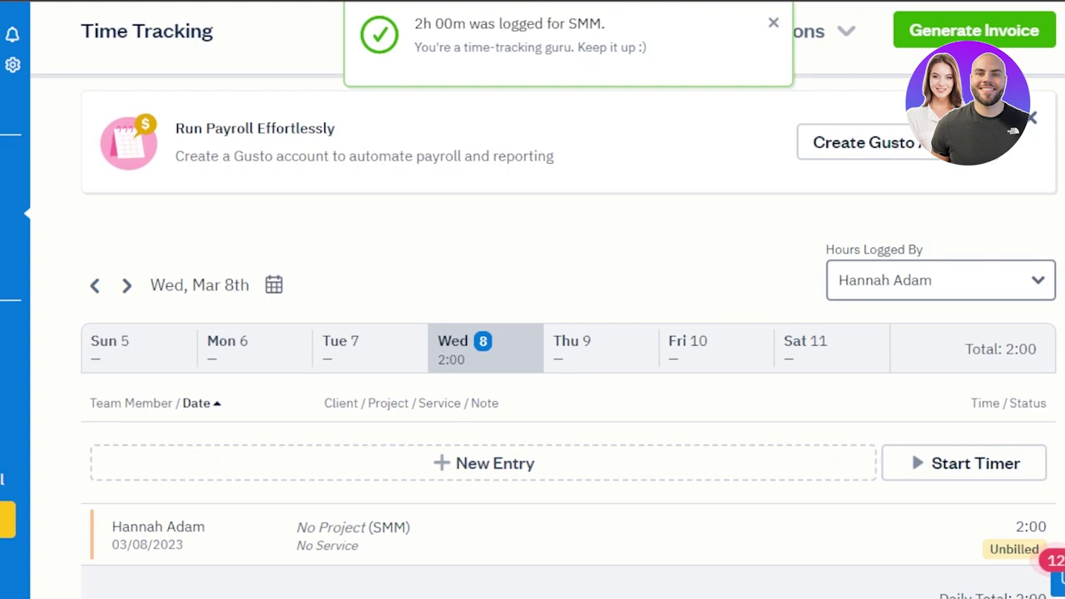
scroll(457, 301, "up", 4)
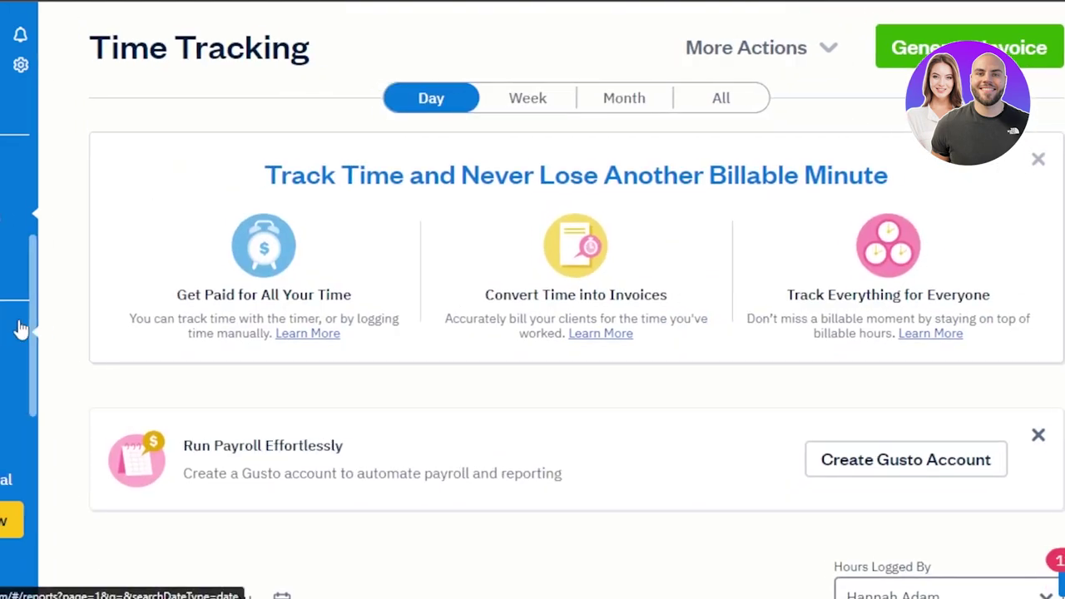
Step: Open the upgrade page and review the Lite $17, Plus $30 and Premium $55 monthly plans
mouse_move(19, 328)
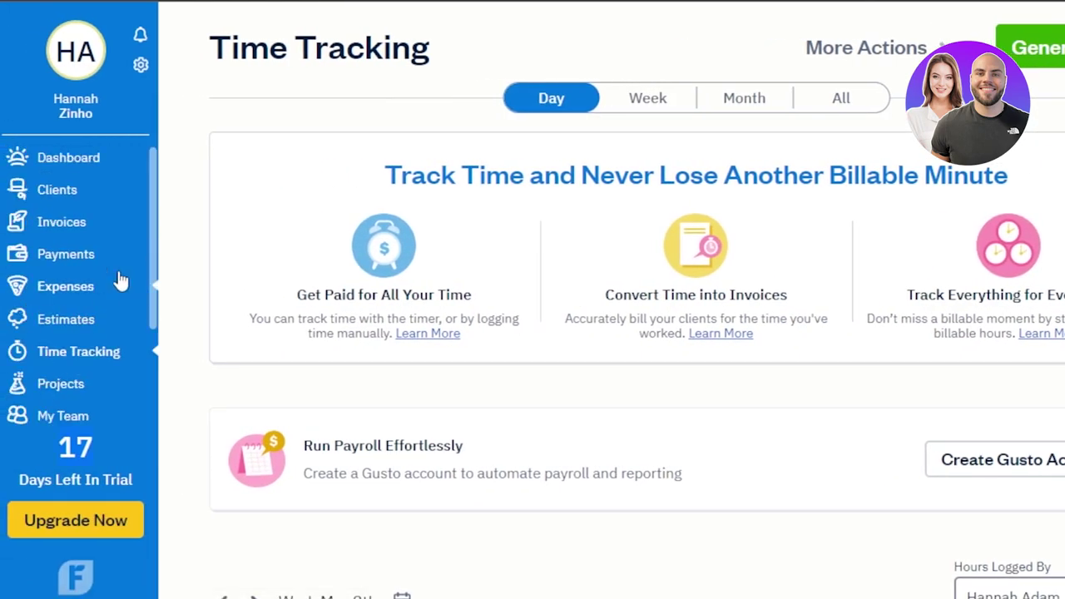
left_click_drag(155, 231, 151, 372)
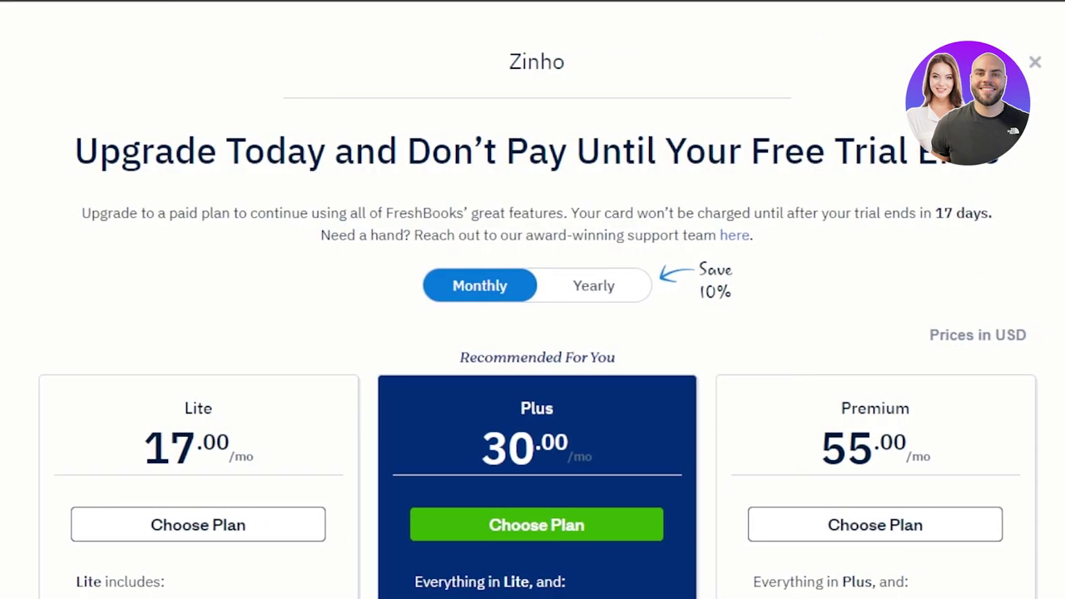
scroll(290, 96, "down", 5)
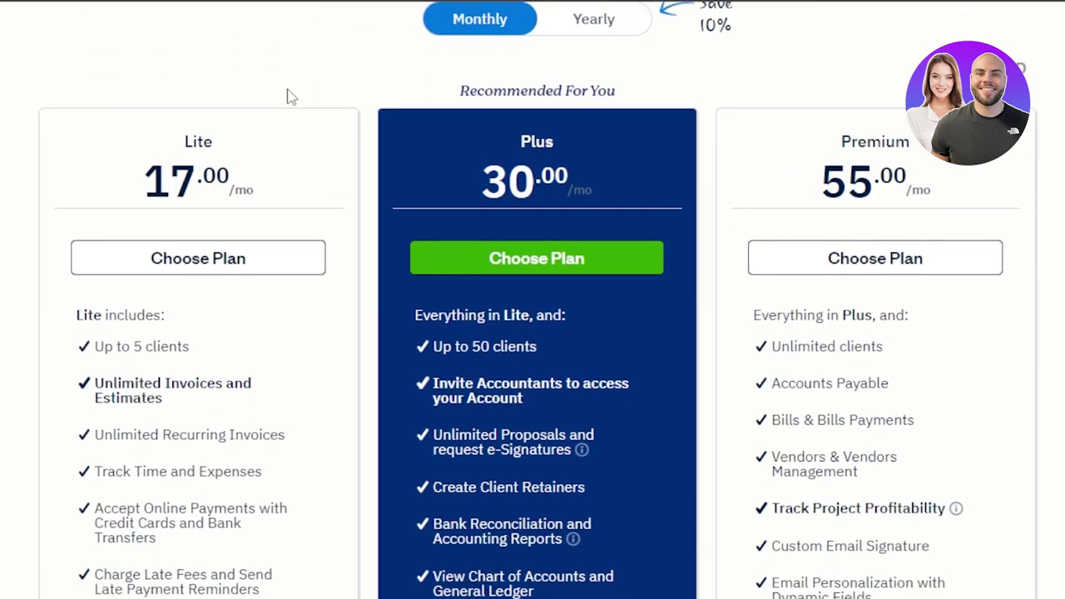